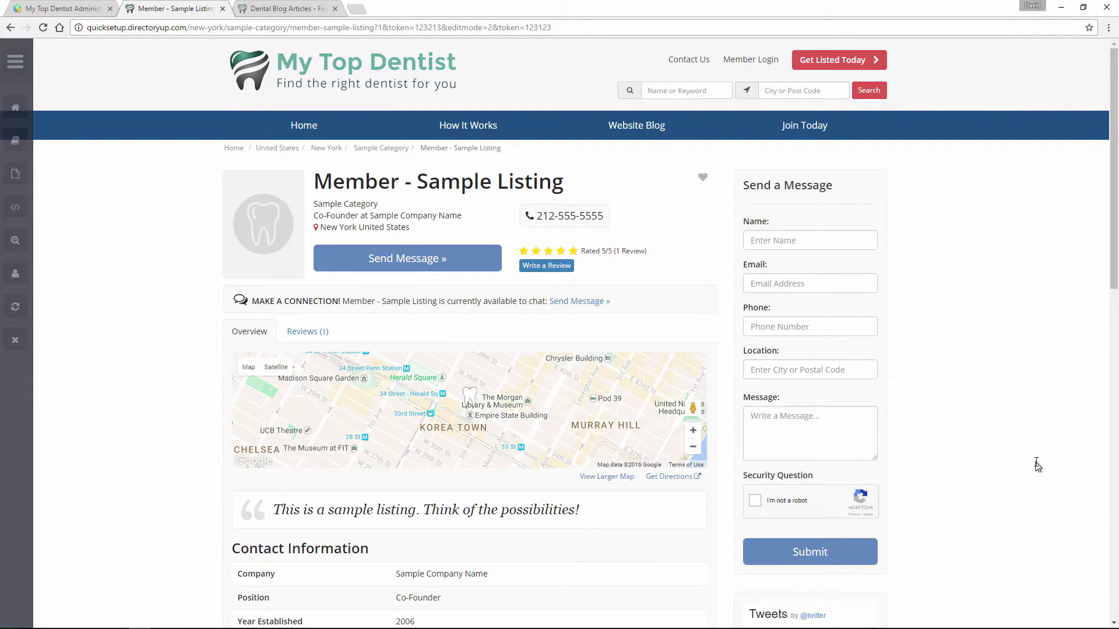
# Step: Look over the sidebar on the sample member listing and the one on the website blog page
pyautogui.scroll(-6, 859, 247)
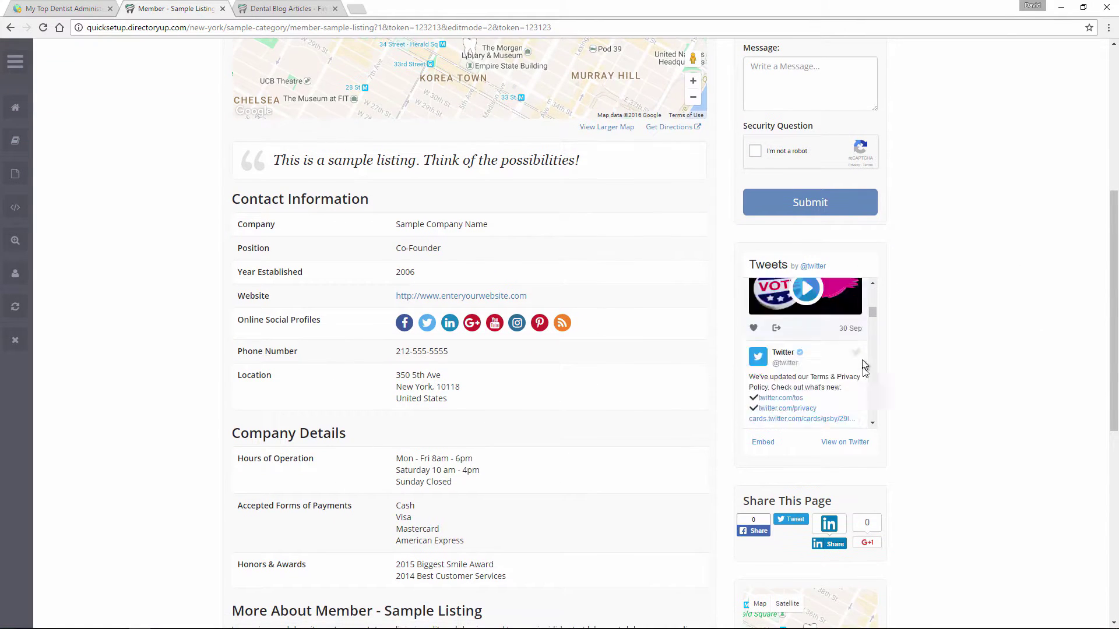
pyautogui.scroll(-4, 861, 366)
pyautogui.scroll(10, 890, 525)
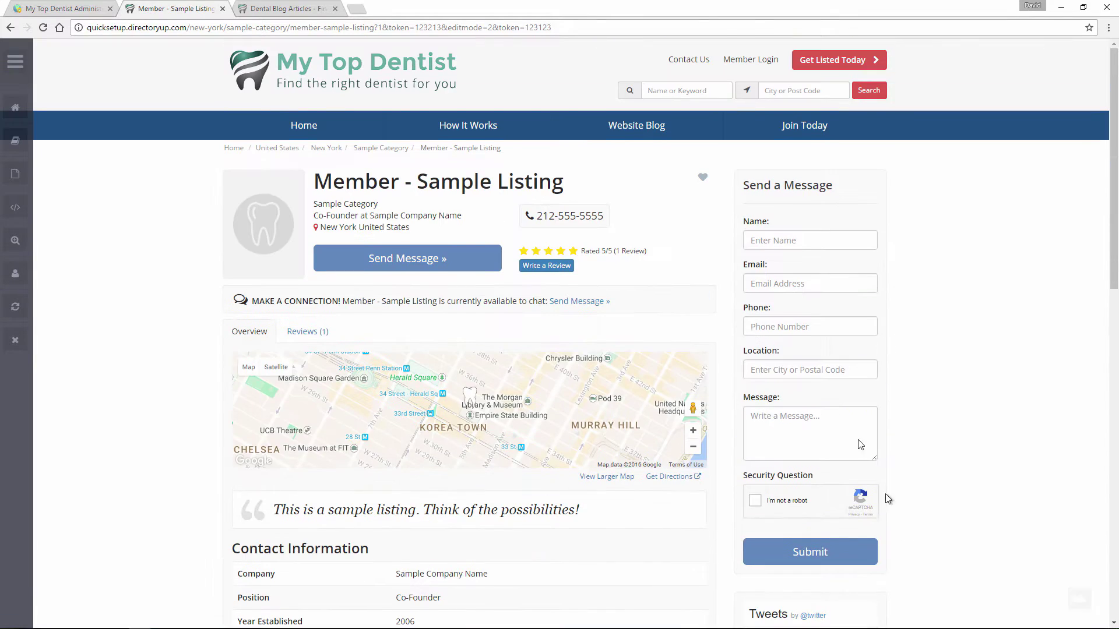
pyautogui.click(307, 7)
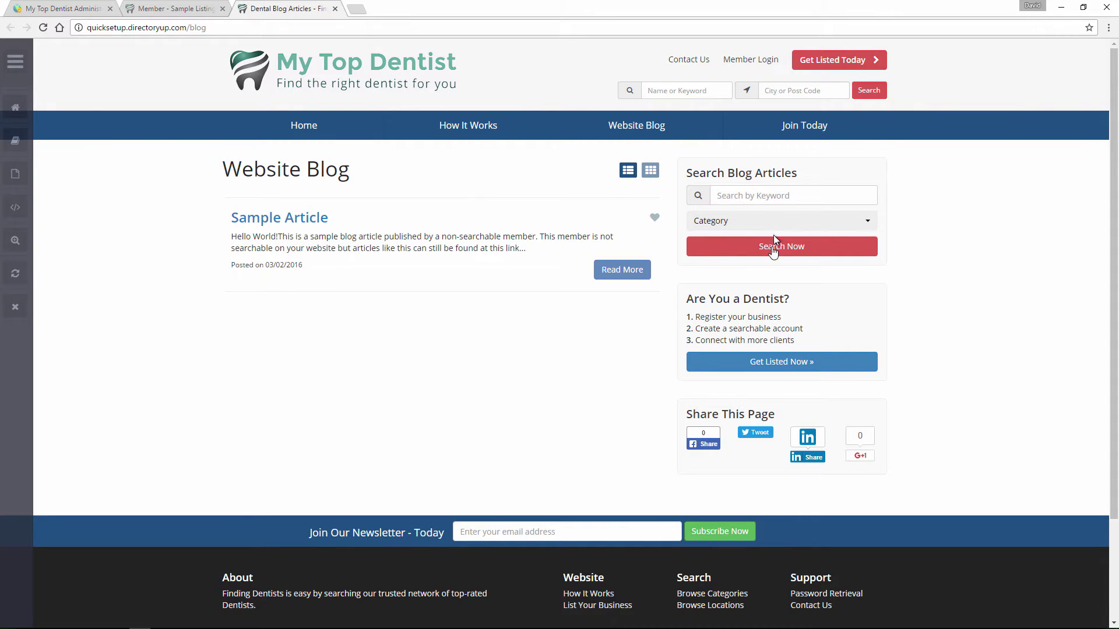
# Step: Examine the sample member listing's sidebar modules, from the message form and Twitter feed to social sharing and the location map
pyautogui.click(184, 5)
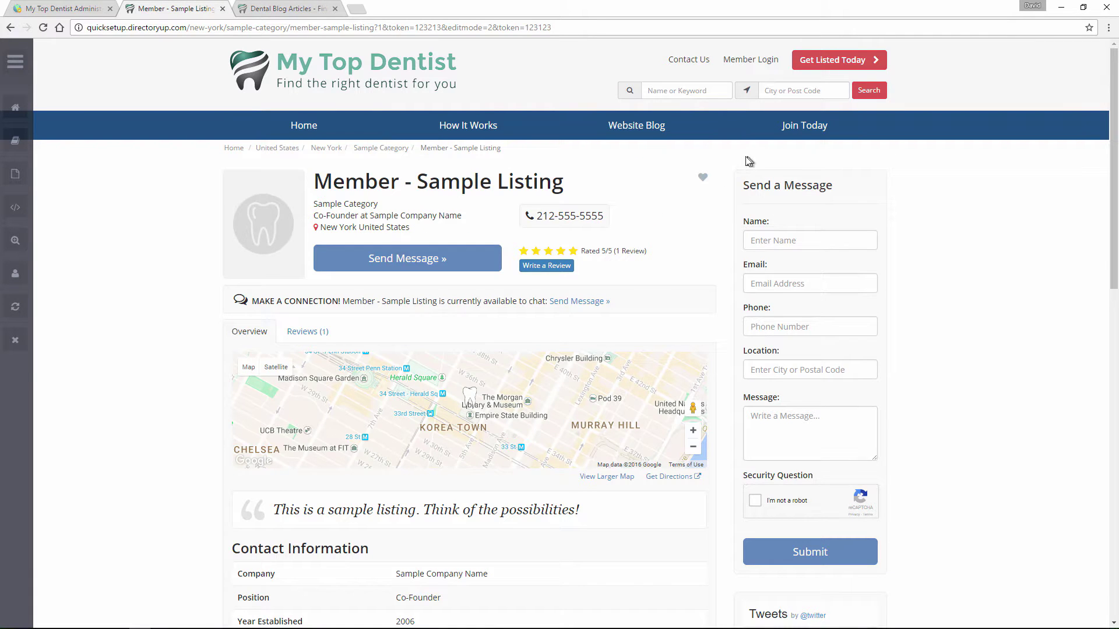
pyautogui.scroll(-1, 740, 208)
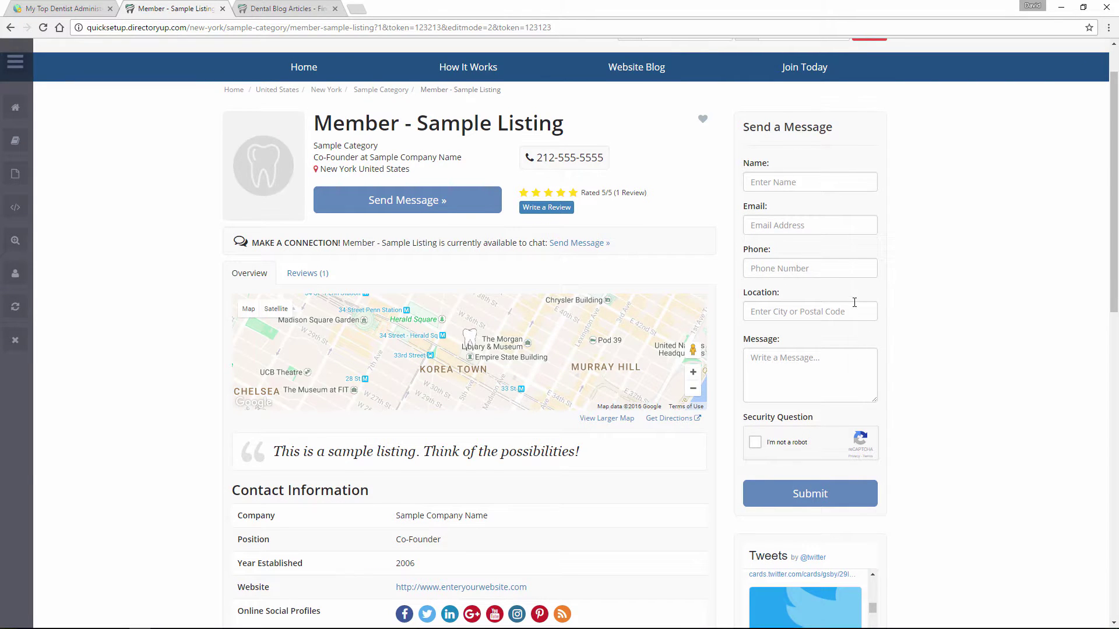
pyautogui.scroll(-4, 854, 302)
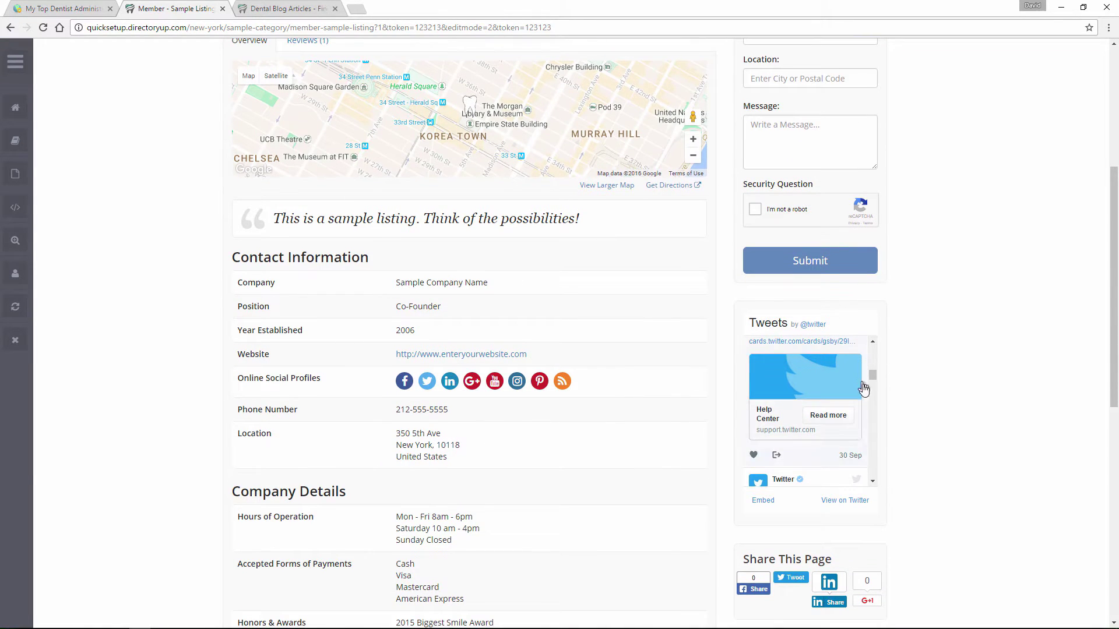
pyautogui.scroll(-1, 868, 467)
pyautogui.scroll(-4, 876, 455)
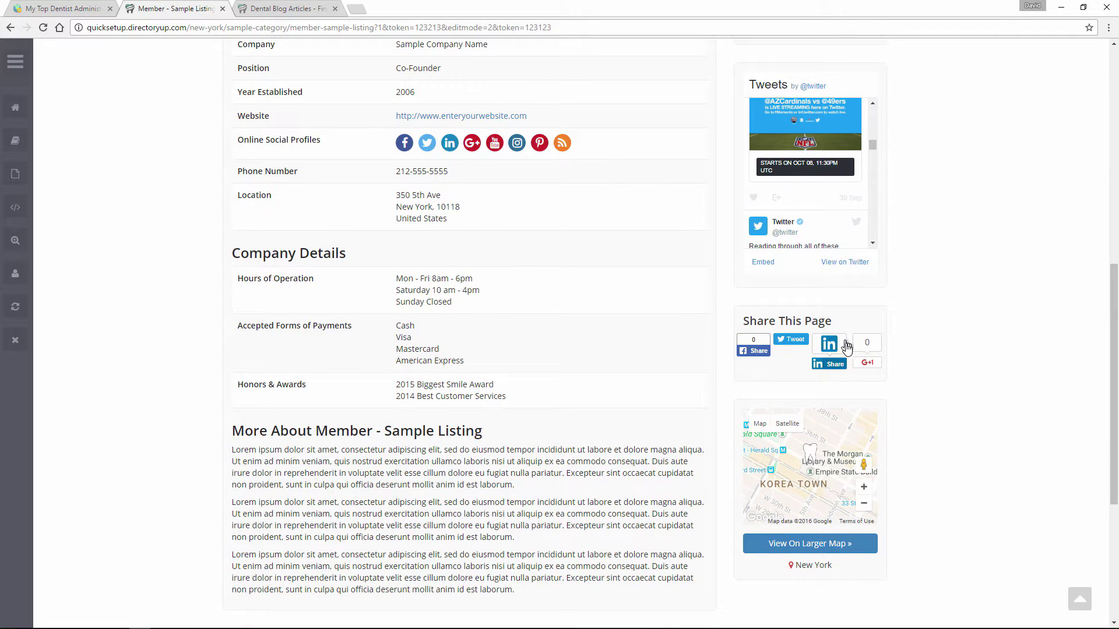
pyautogui.scroll(-1, 846, 347)
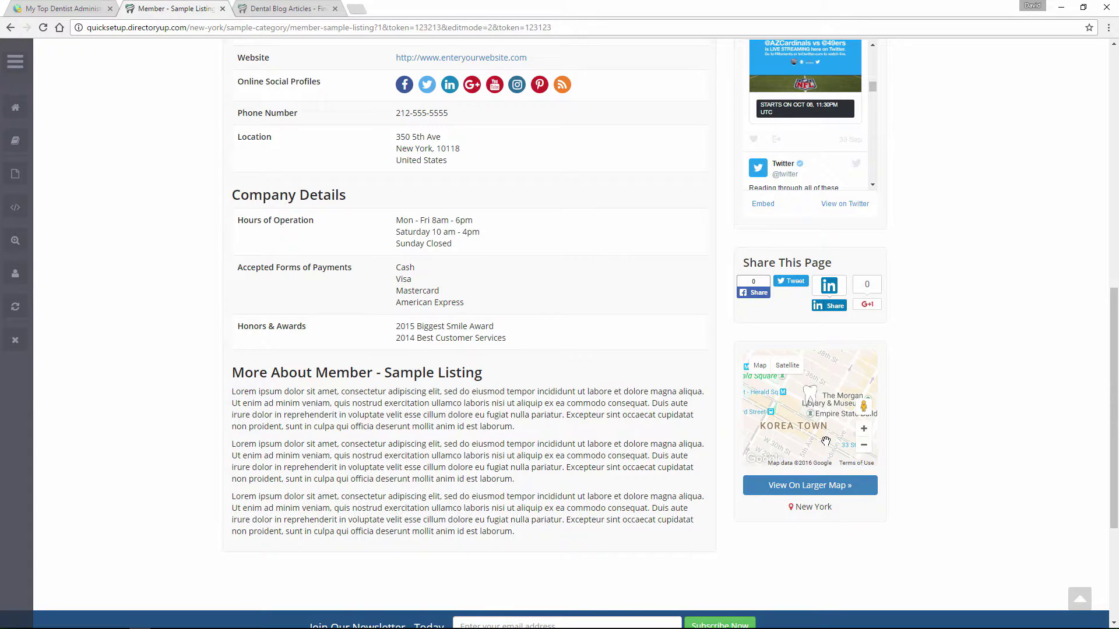
pyautogui.scroll(10, 394, 353)
# Step: Switch to the site's admin area and open the Member Profile Page sidebar in the Sidebar Manager
pyautogui.click(87, 8)
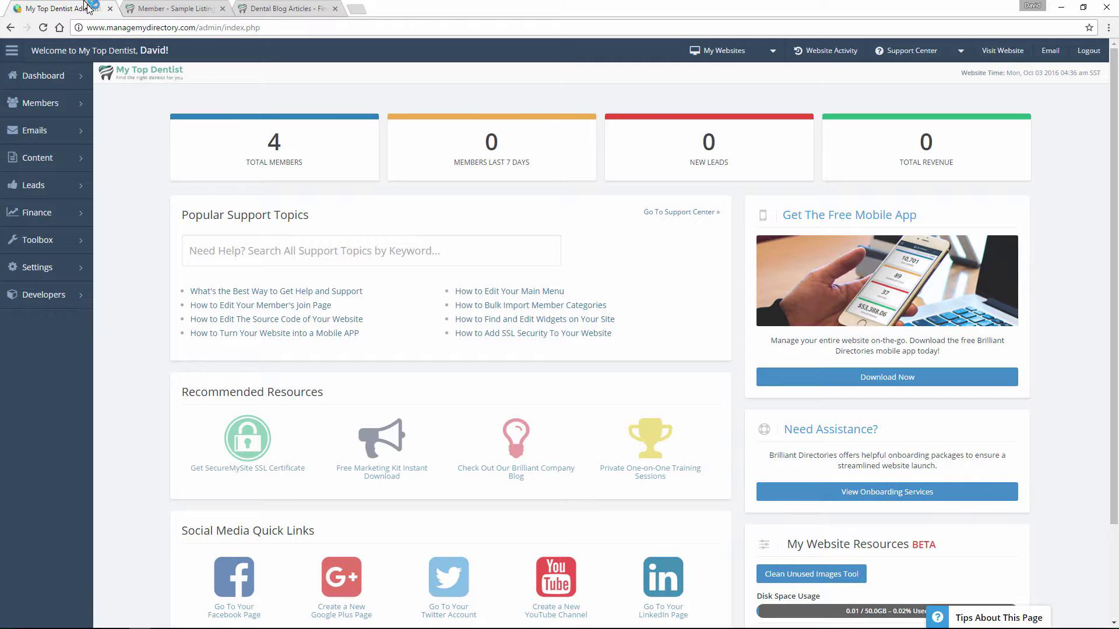
pyautogui.moveTo(59, 242)
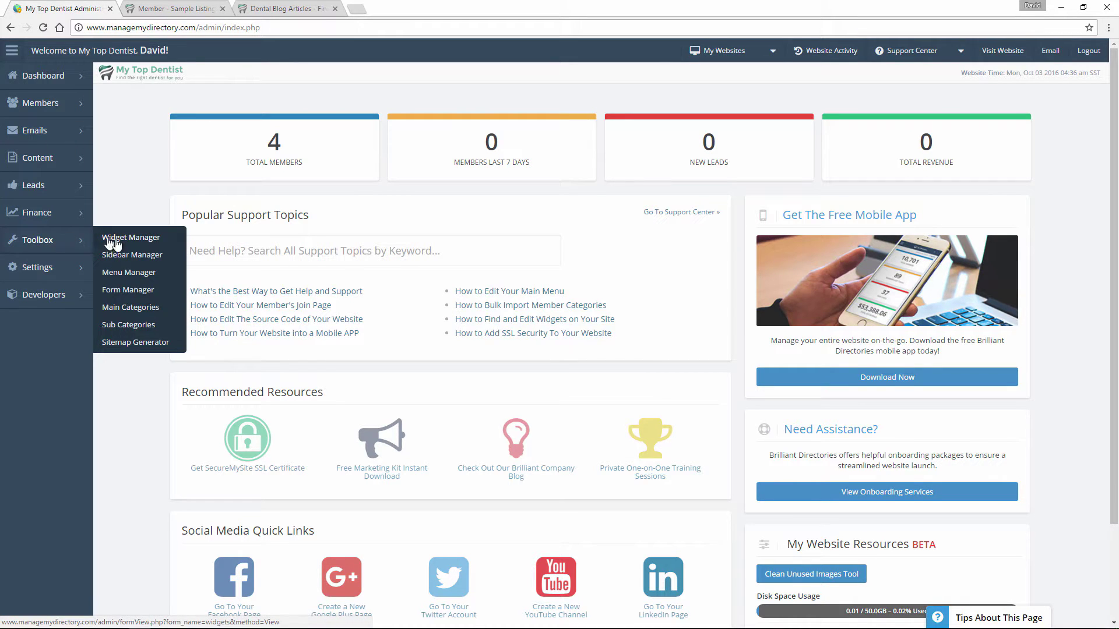
pyautogui.click(118, 256)
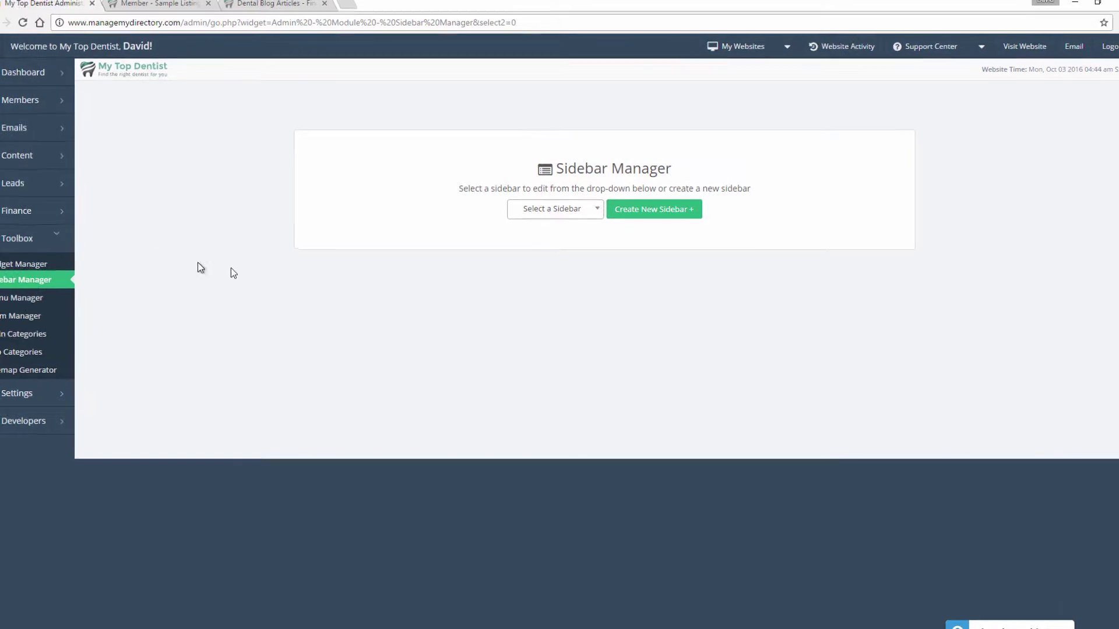
pyautogui.click(555, 208)
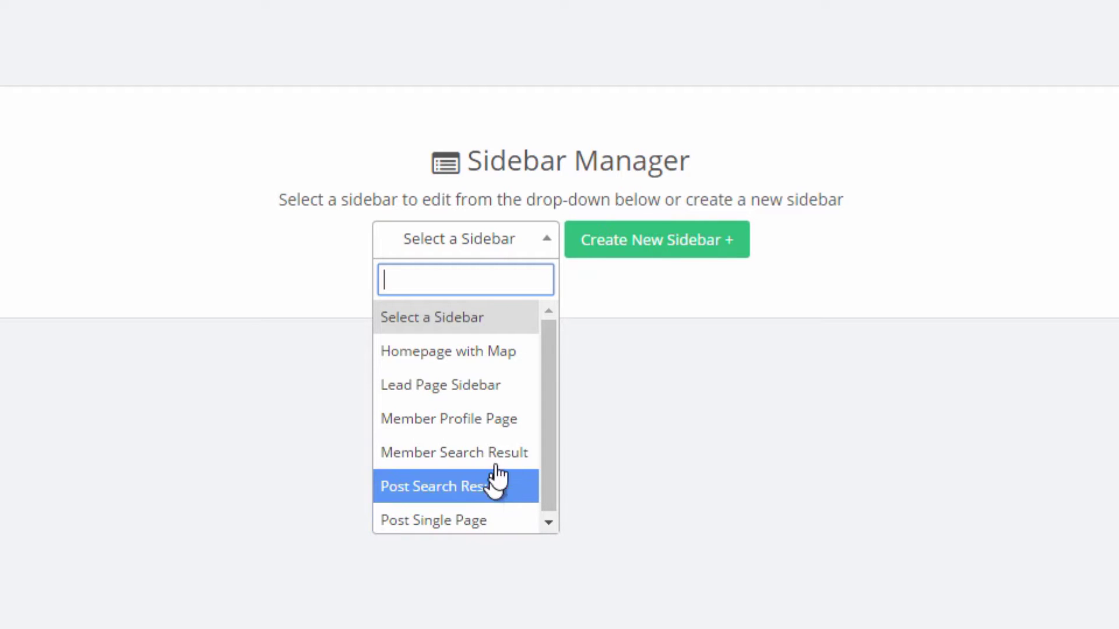
pyautogui.click(510, 437)
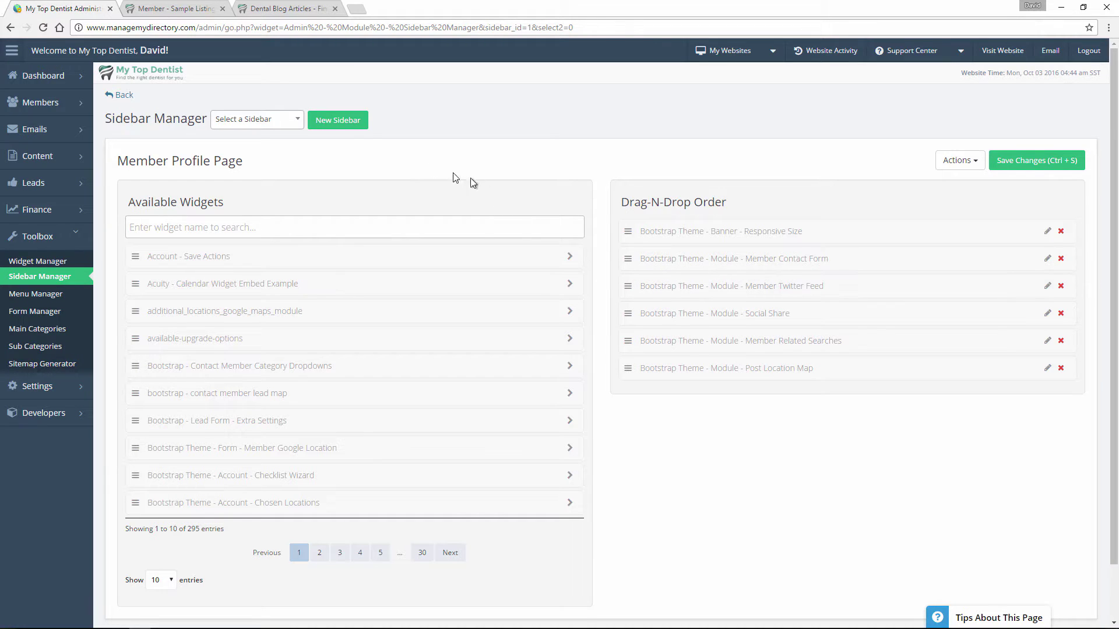
pyautogui.click(298, 125)
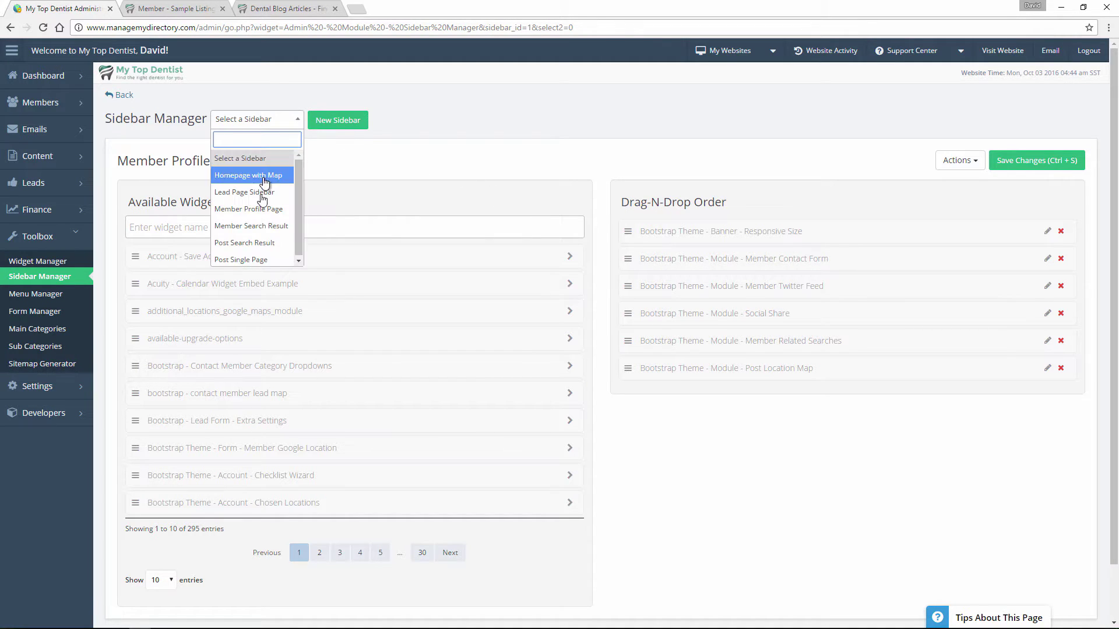
pyautogui.click(495, 189)
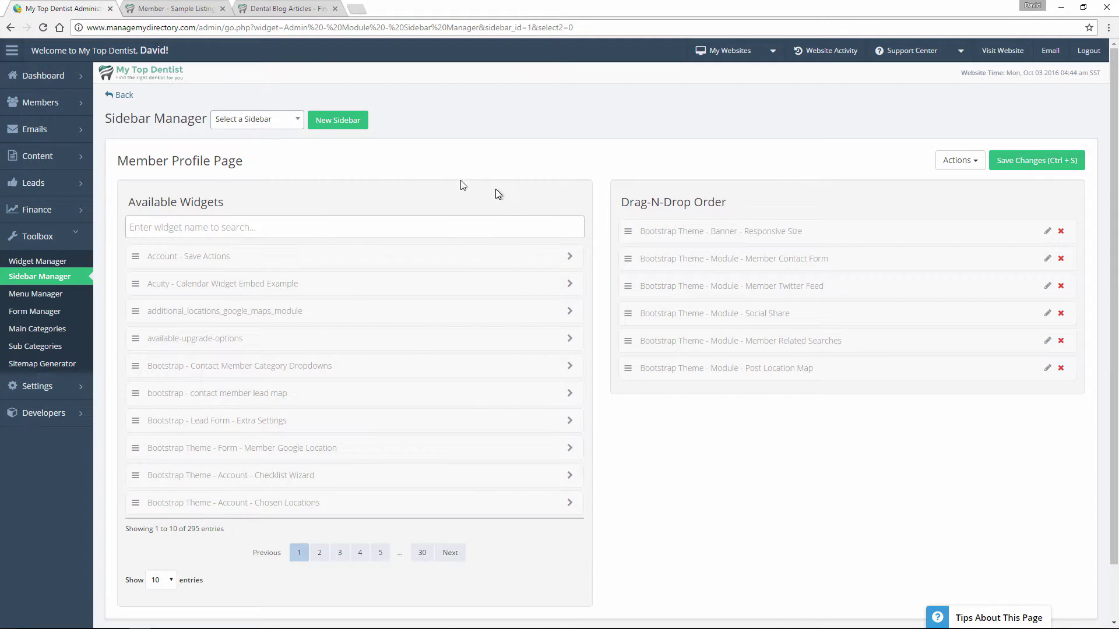
# Step: Display the widget labels on the website blog page and find the name of its sidebar
pyautogui.click(290, 9)
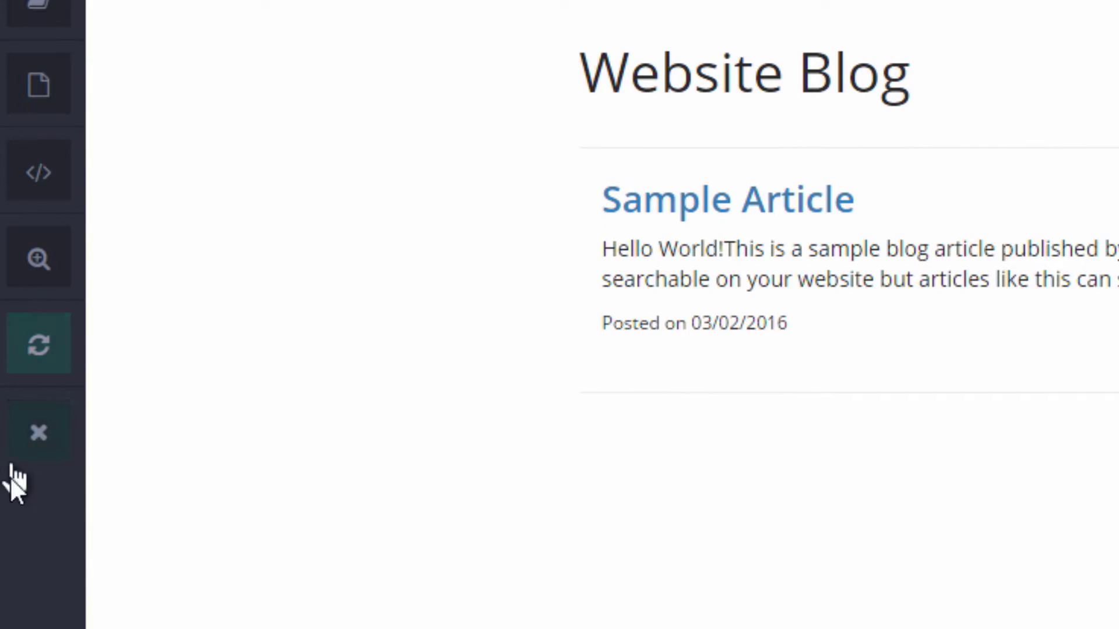
pyautogui.click(44, 268)
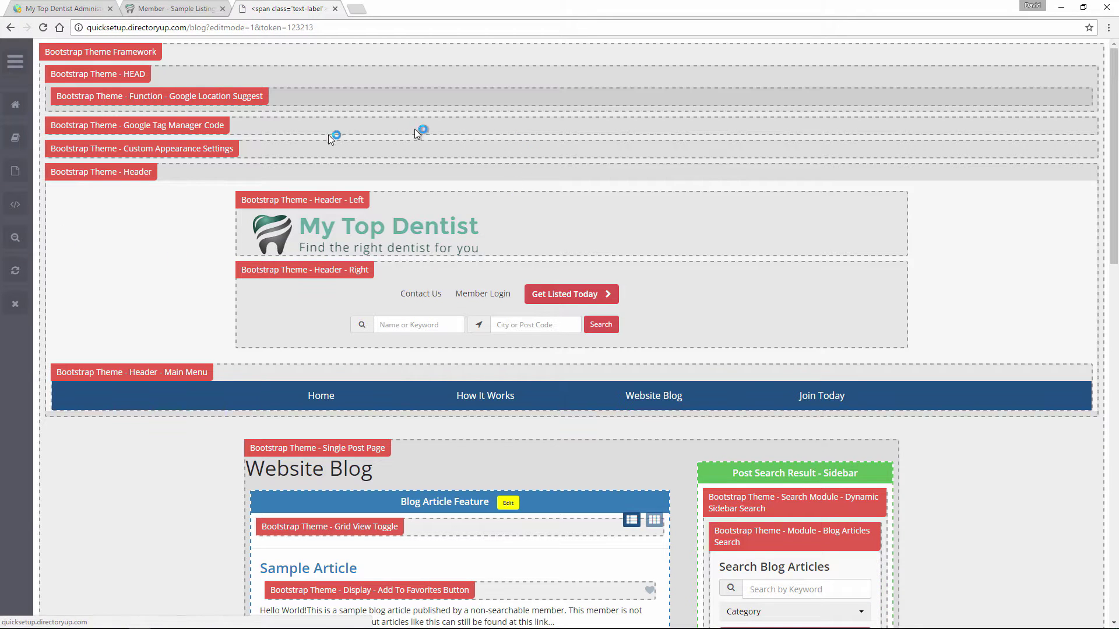
pyautogui.scroll(-3, 688, 213)
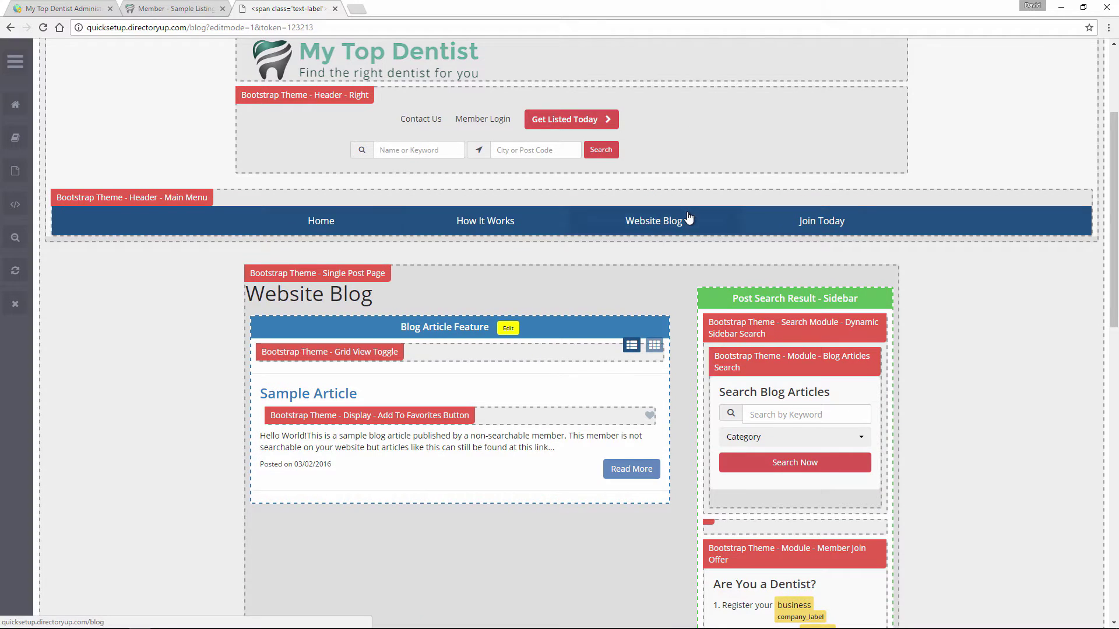
pyautogui.scroll(-2, 688, 217)
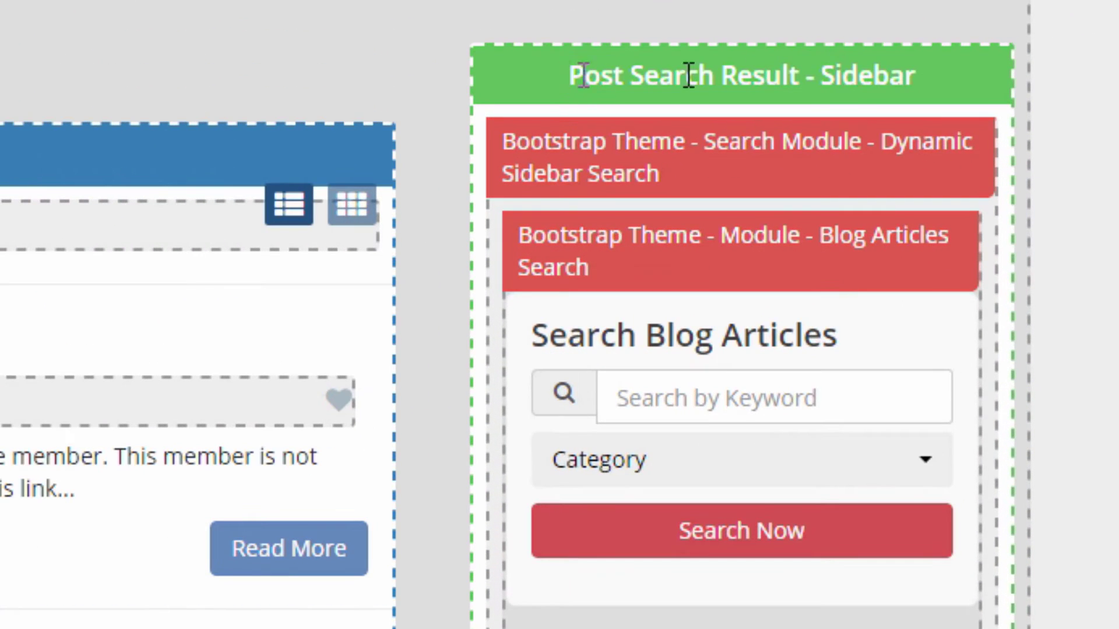
pyautogui.tripleClick(688, 76)
pyautogui.click(746, 73)
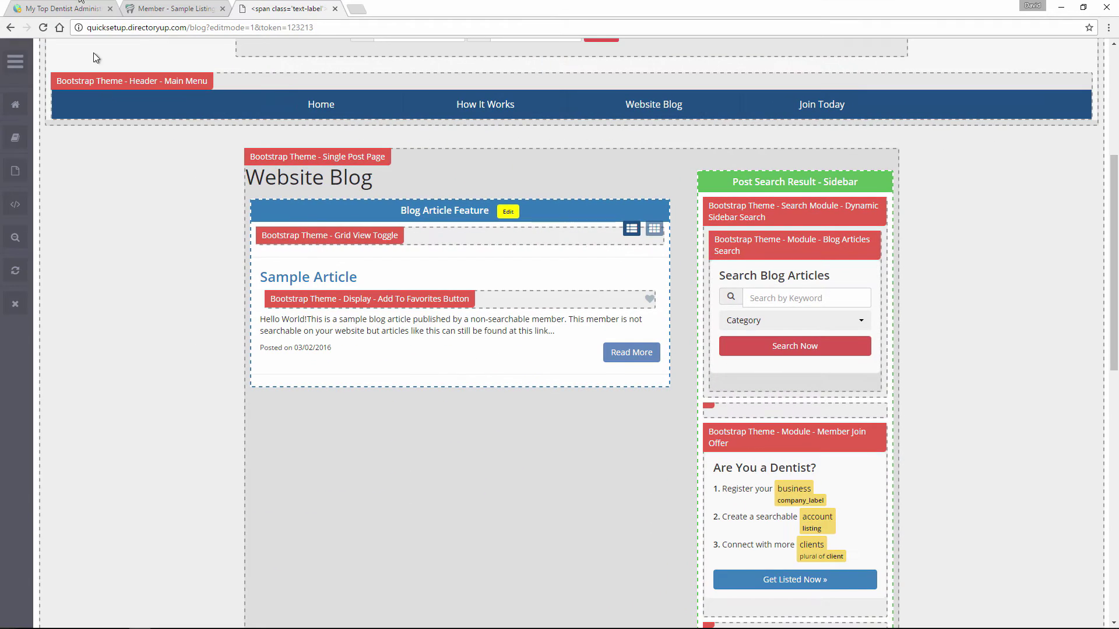
# Step: Return to the Sidebar Manager and choose the Post Search Result sidebar
pyautogui.click(76, 8)
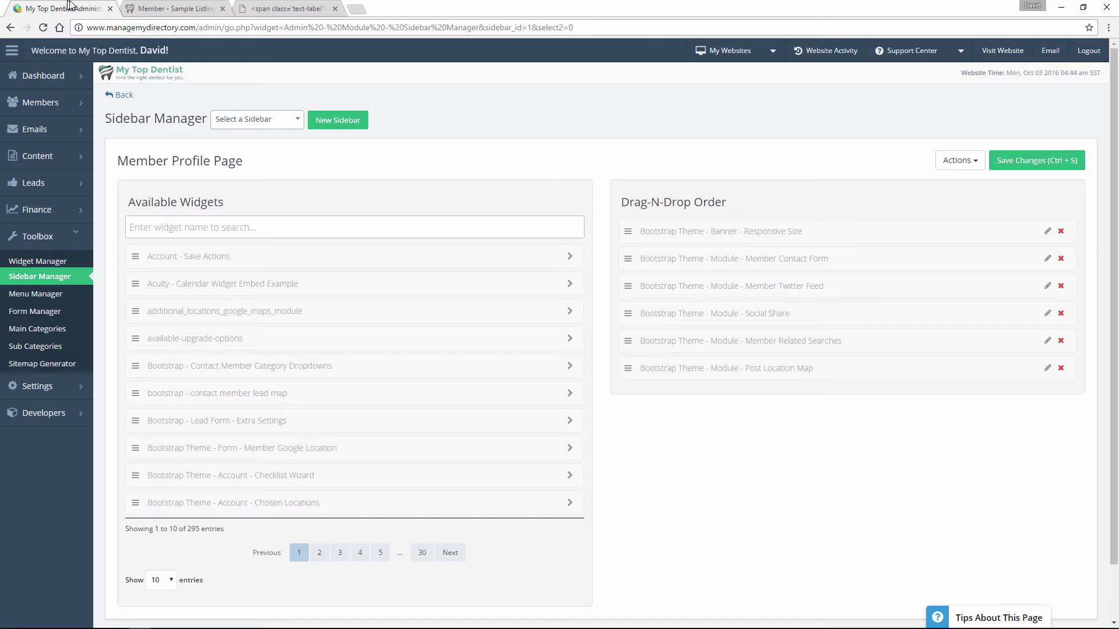
pyautogui.click(251, 120)
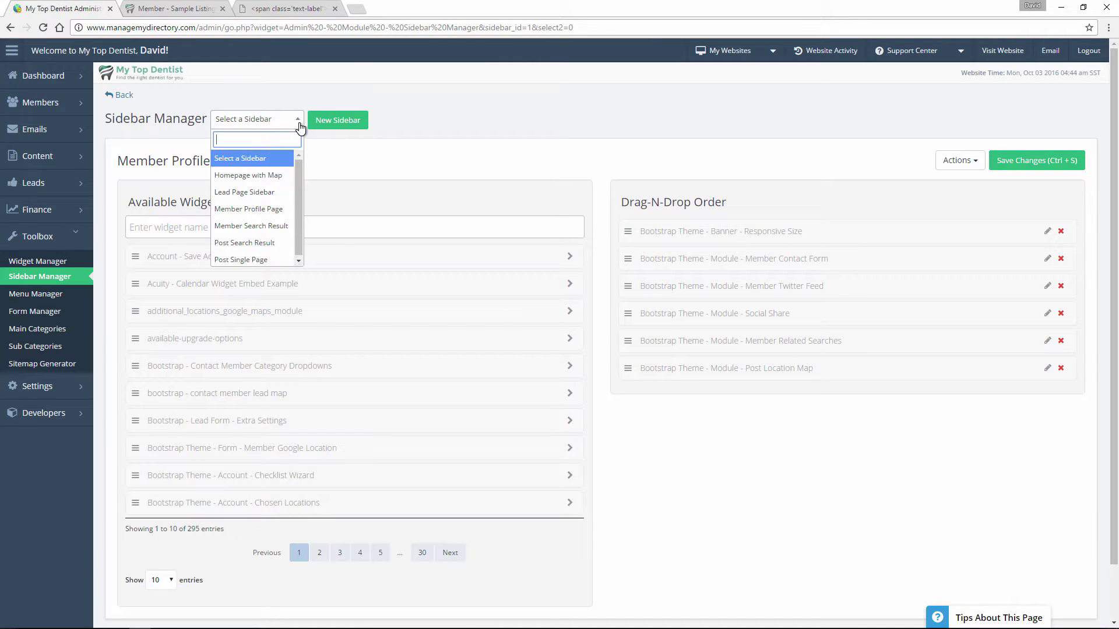
pyautogui.click(260, 243)
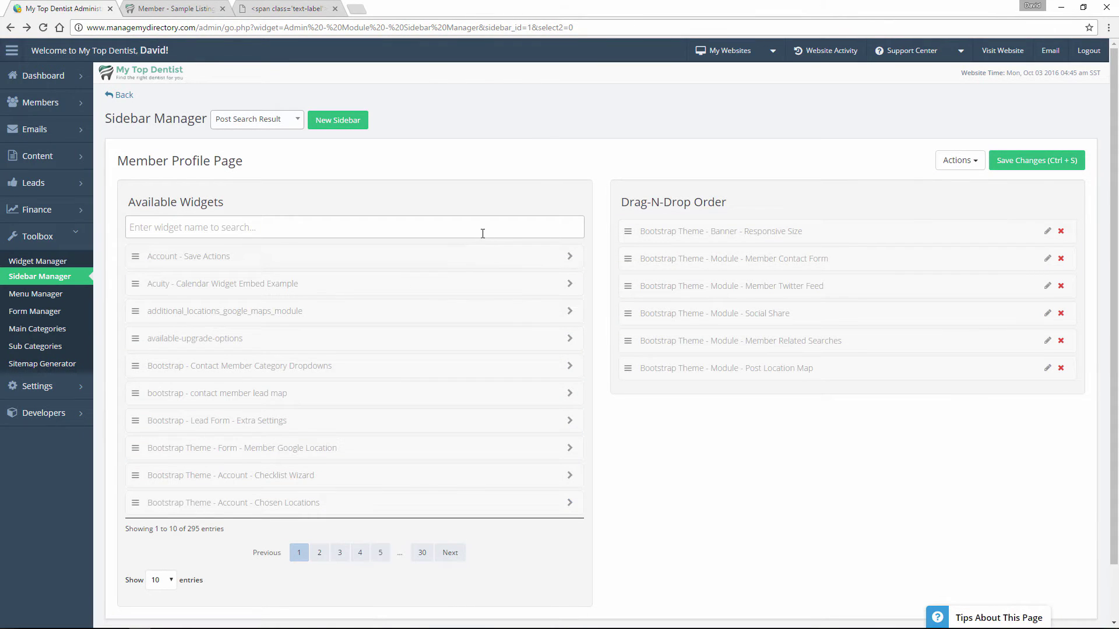
# Step: Close the blog page and go back to the top of the sample member listing
pyautogui.click(276, 6)
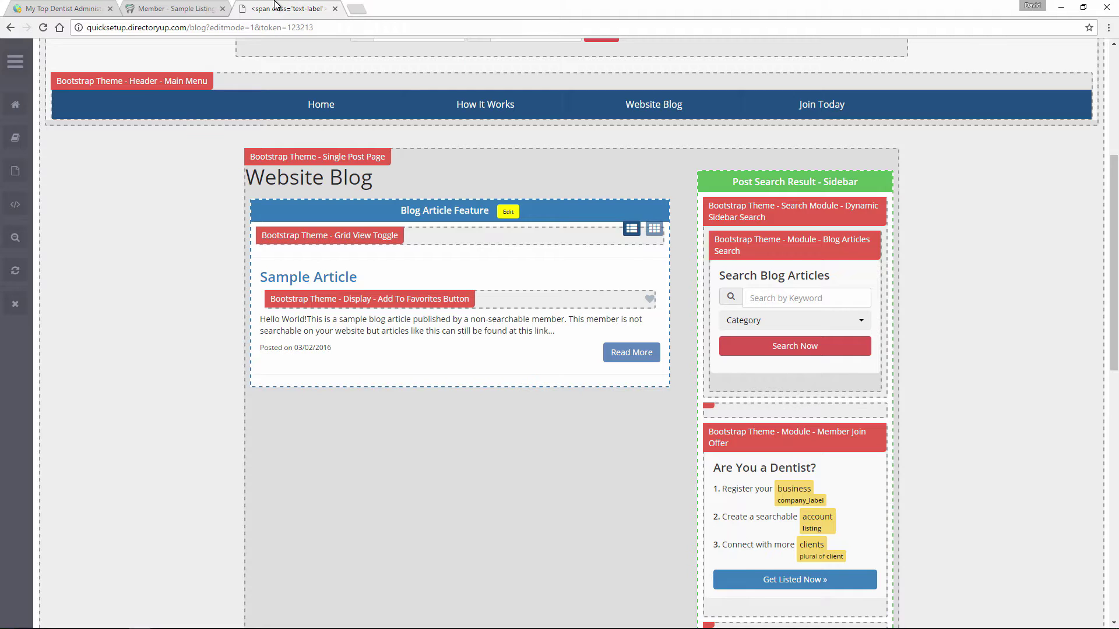
pyautogui.hotkey('ctrl', 'w')
pyautogui.scroll(3, 369, 218)
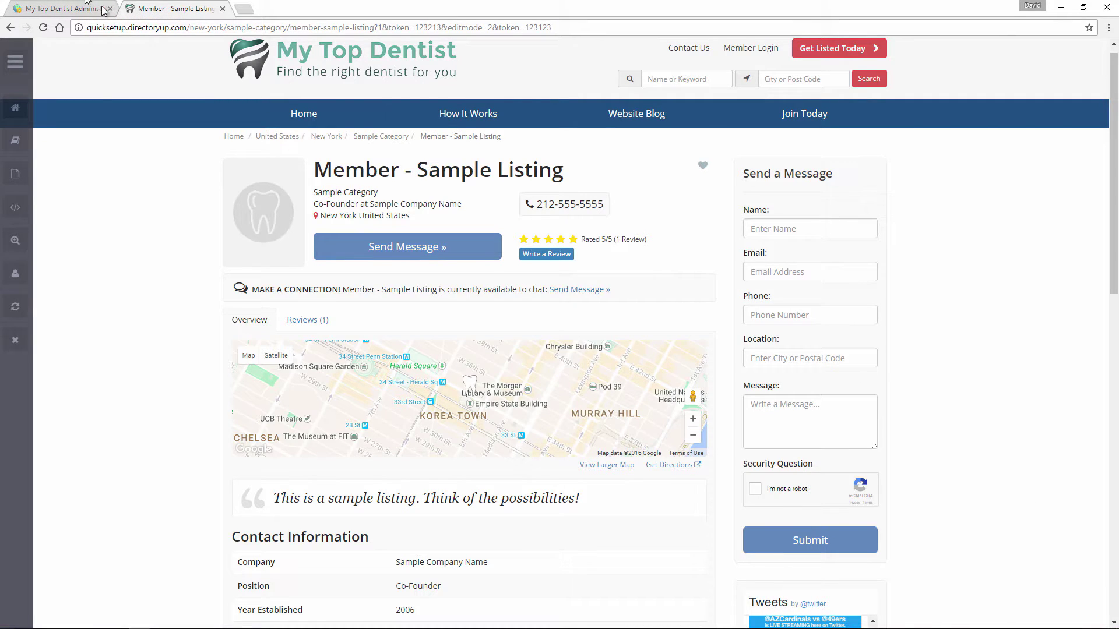
# Step: Compare the Member Profile Page sidebar's widget order in the Sidebar Manager with the modules on the sample member listing
pyautogui.click(64, 8)
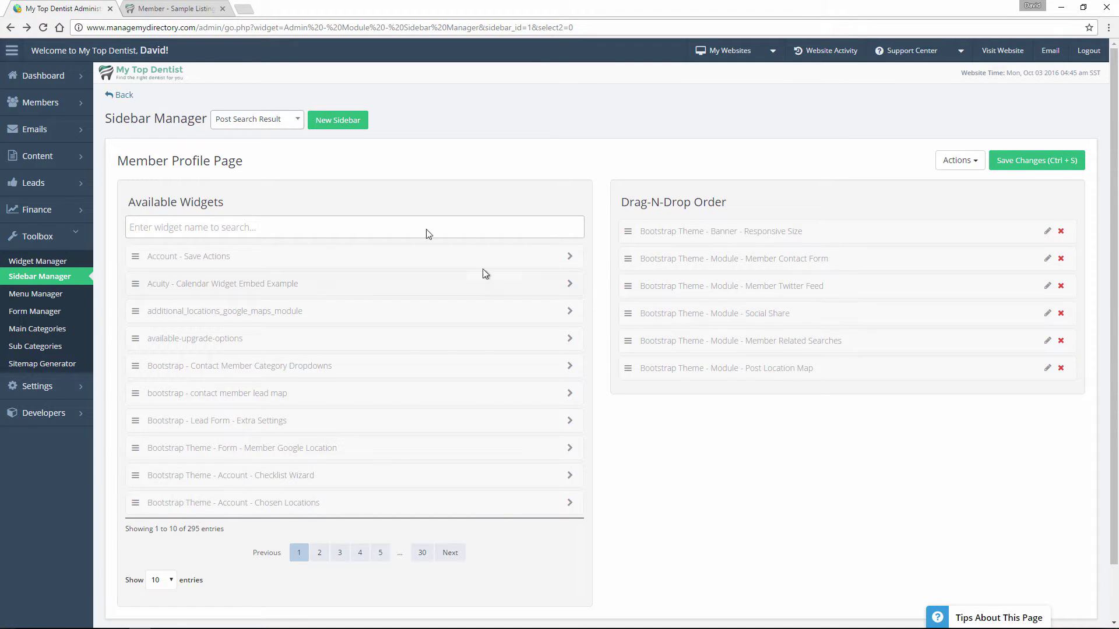
pyautogui.click(155, 7)
pyautogui.scroll(-1, 790, 200)
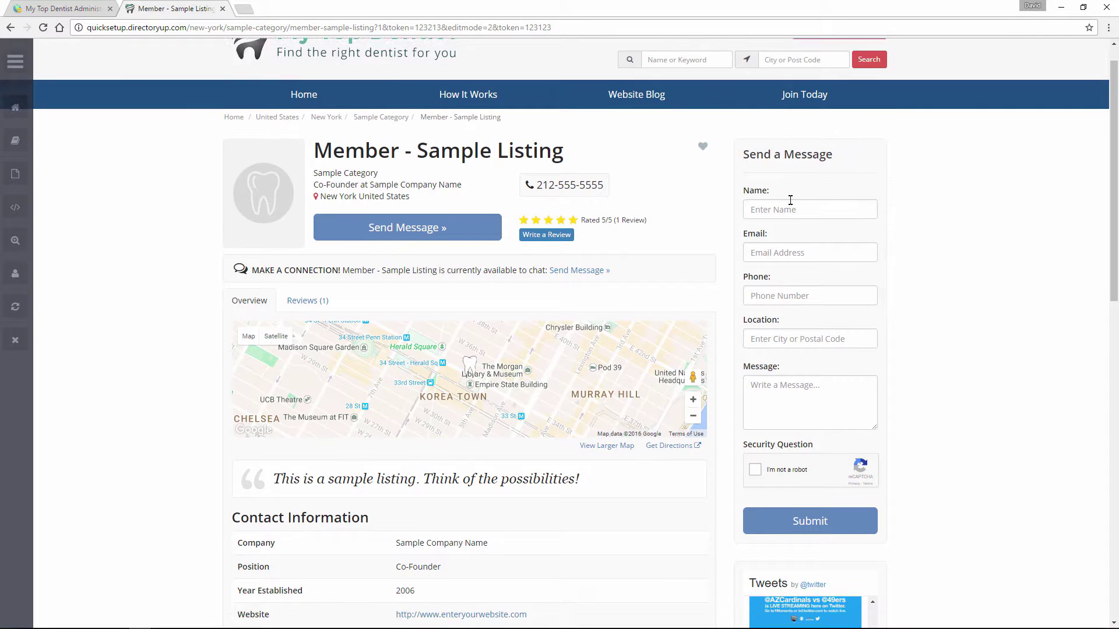
pyautogui.scroll(-8, 790, 200)
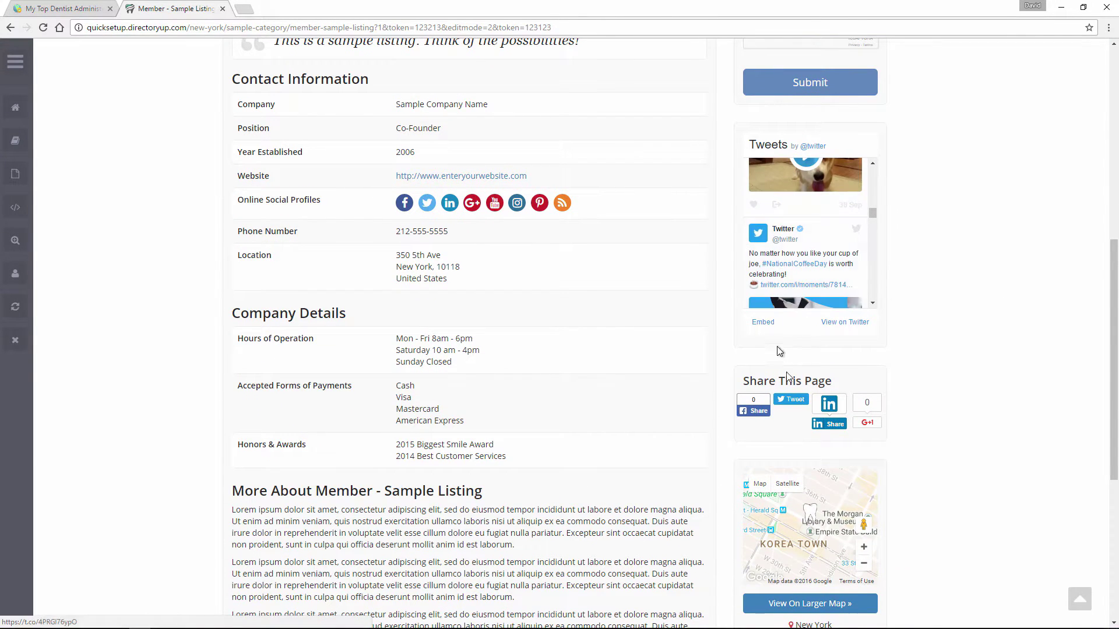
pyautogui.click(61, 7)
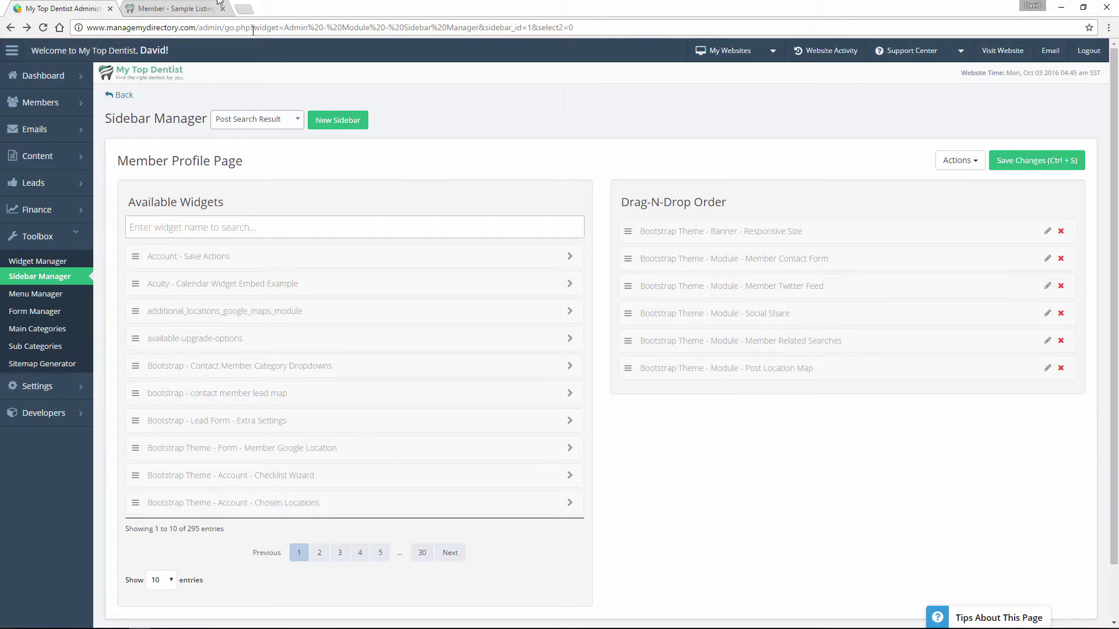
pyautogui.hotkey('ctrl', 'Tab')
pyautogui.scroll(8, 935, 360)
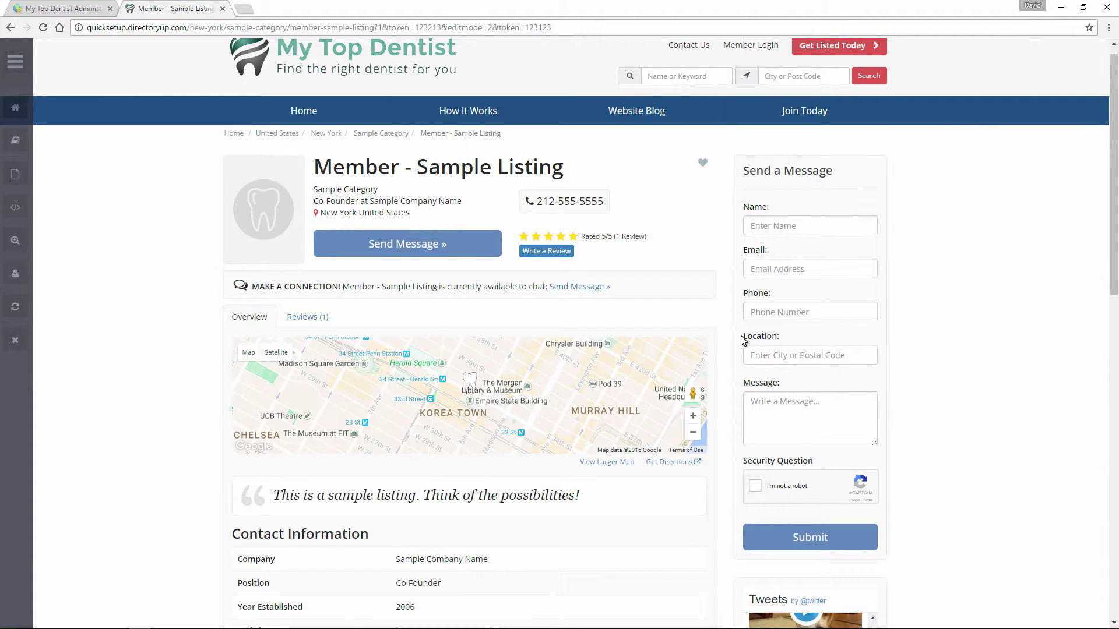
pyautogui.click(81, 8)
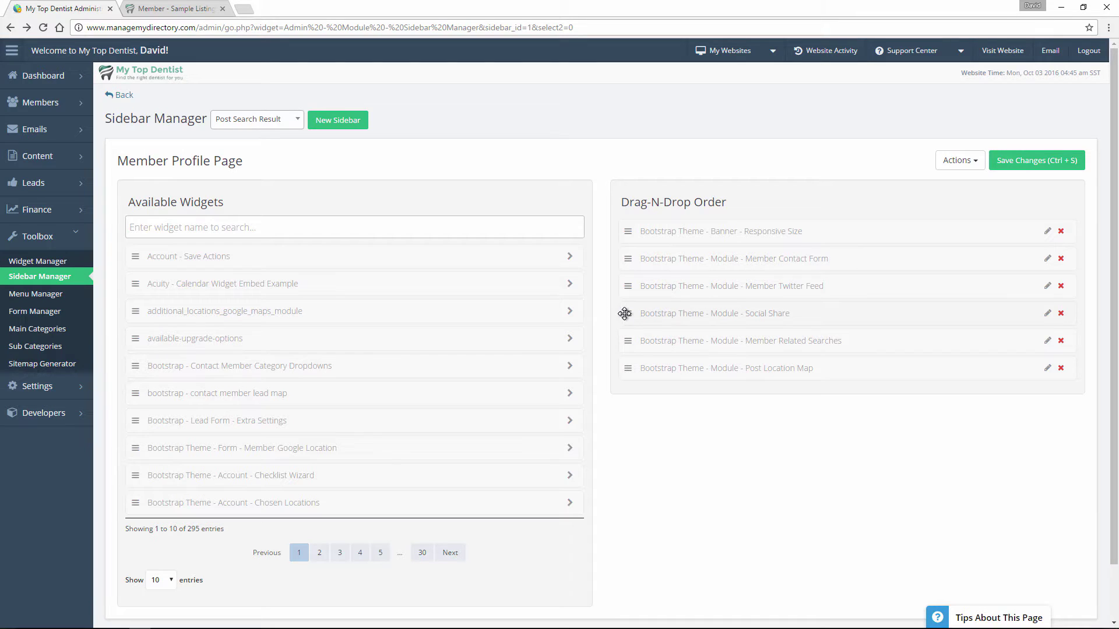
# Step: Check where the Share This Page module sits below the message form on the sample listing, then return to the Sidebar Manager
pyautogui.click(142, 7)
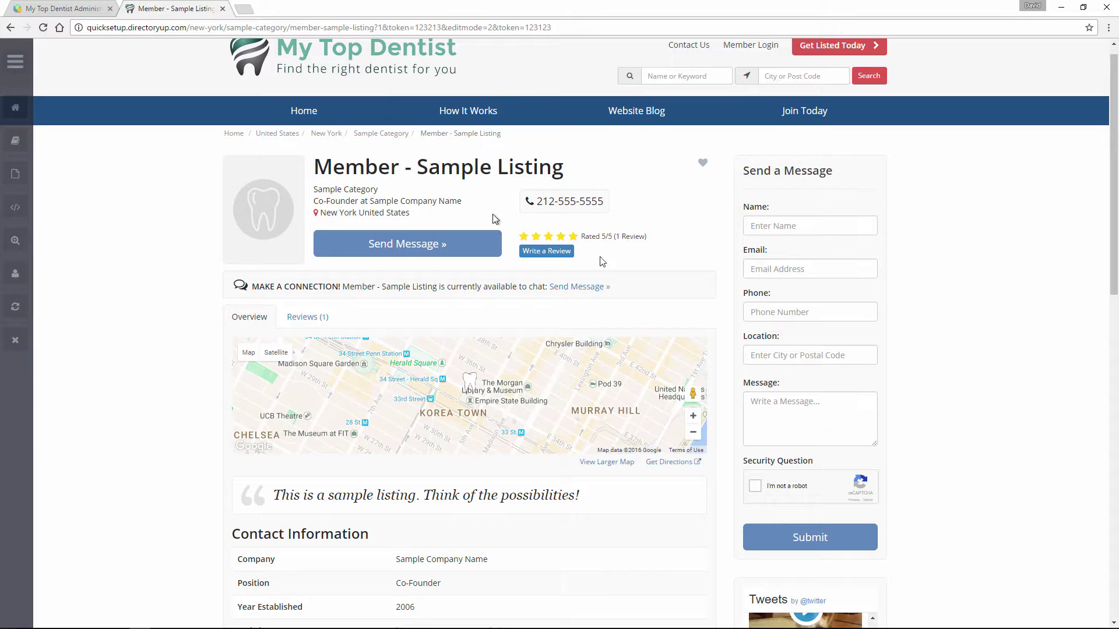
pyautogui.scroll(-5, 948, 374)
pyautogui.scroll(-1, 778, 533)
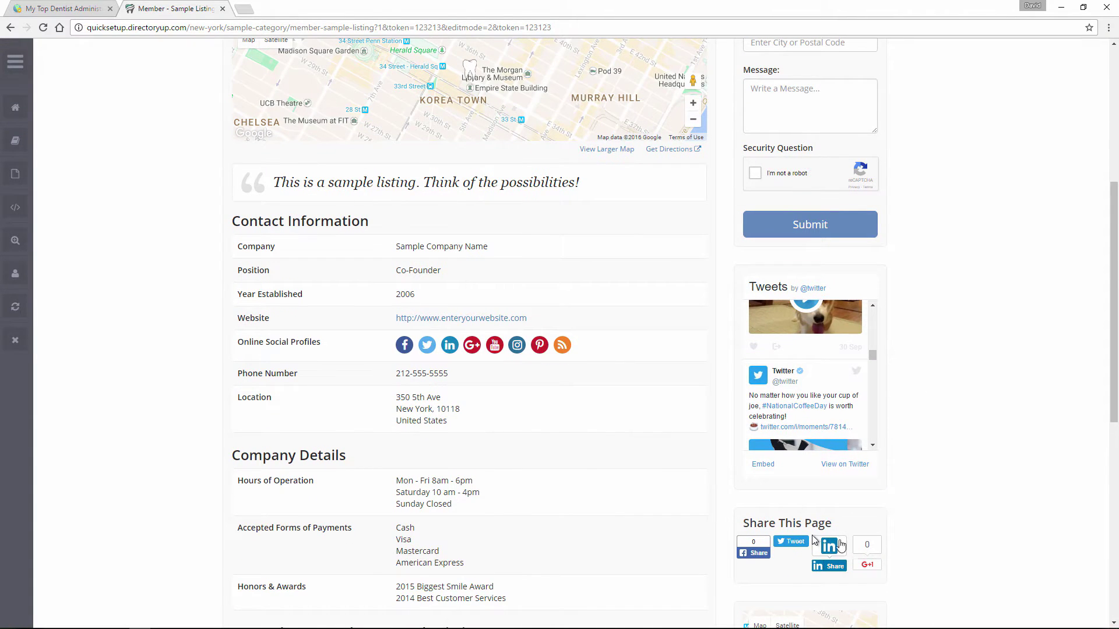
pyautogui.scroll(4, 891, 551)
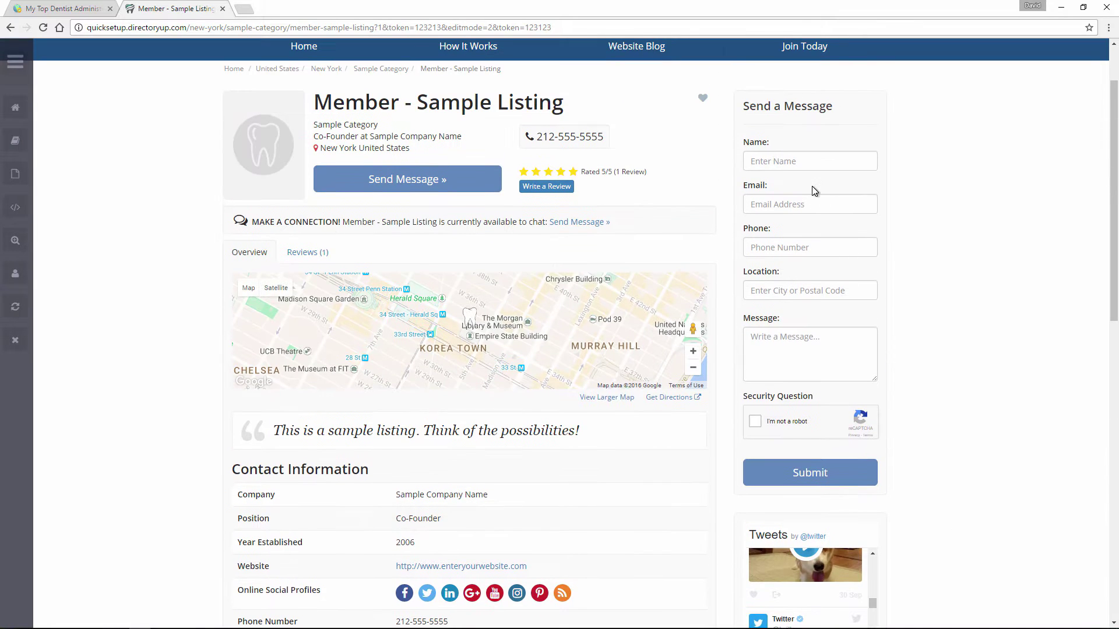
pyautogui.click(64, 8)
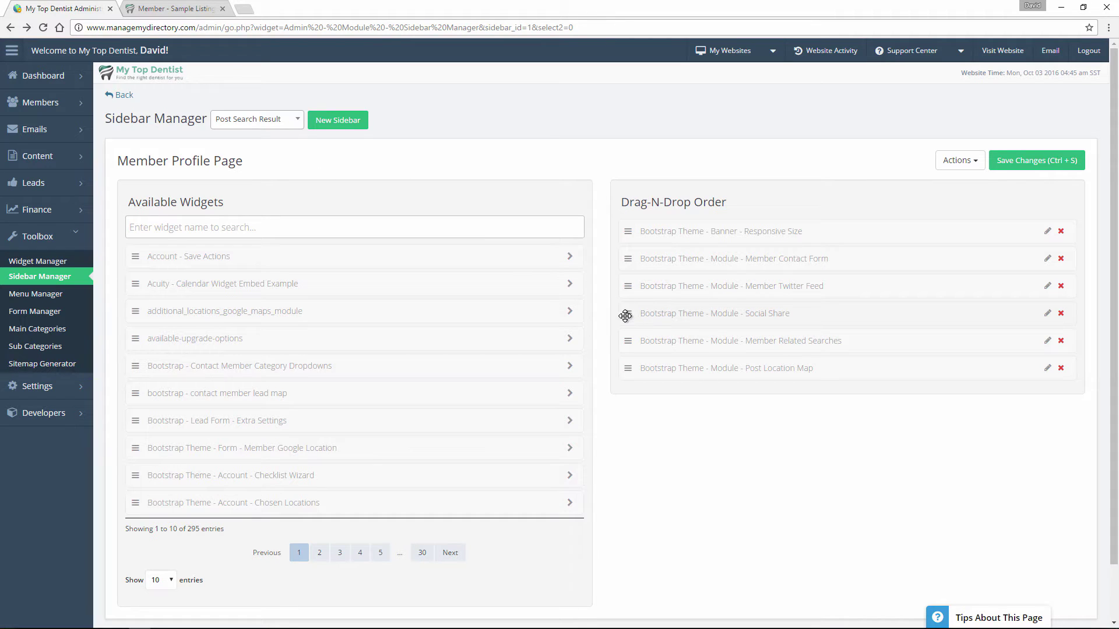
# Step: Move the Social Share module above the Member Contact Form in the Member Profile Page sidebar, save, and check the reloaded sample listing
pyautogui.moveTo(624, 316); pyautogui.dragTo(621, 254)
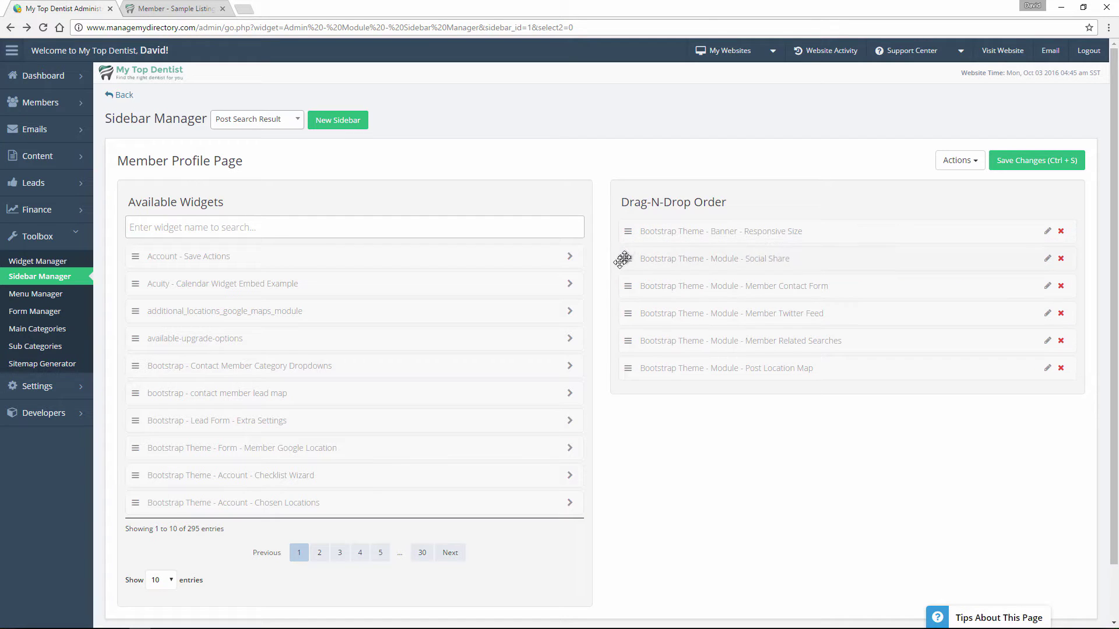
pyautogui.click(1042, 166)
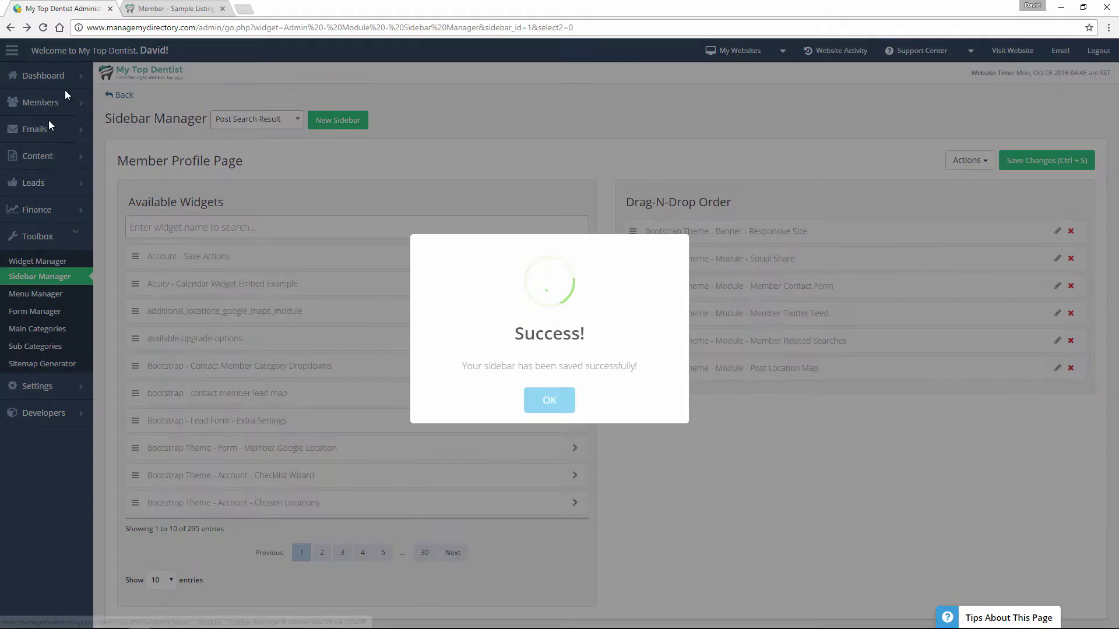
pyautogui.click(146, 8)
pyautogui.click(41, 29)
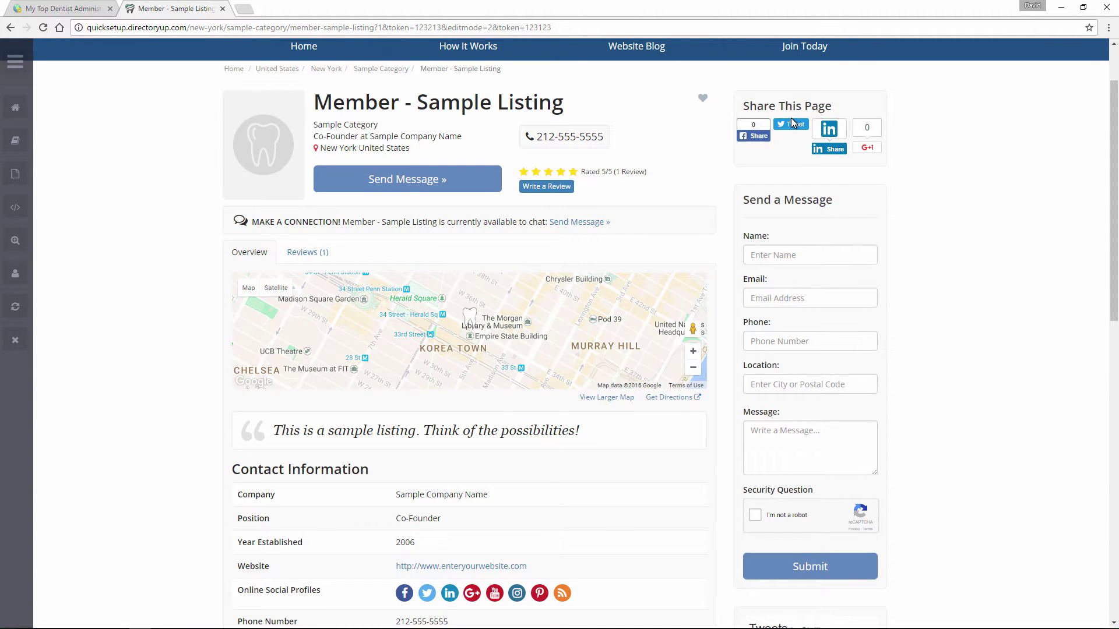
pyautogui.click(75, 7)
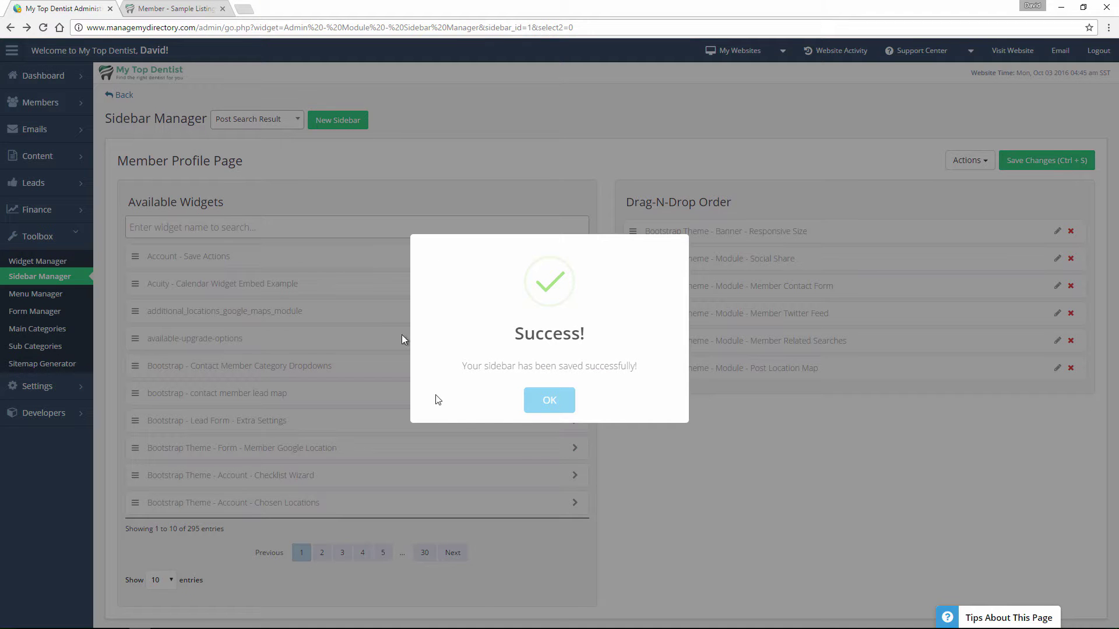
pyautogui.click(550, 400)
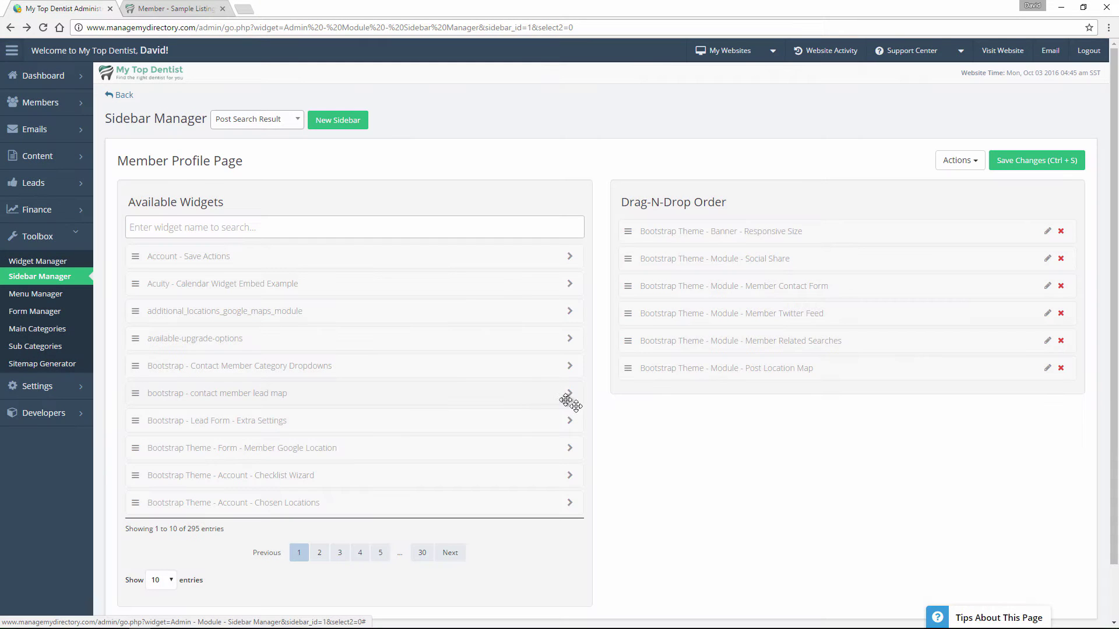
# Step: Delete the Social Share module from the Member Profile Page sidebar and save the sidebar
pyautogui.click(1060, 259)
pyautogui.click(592, 411)
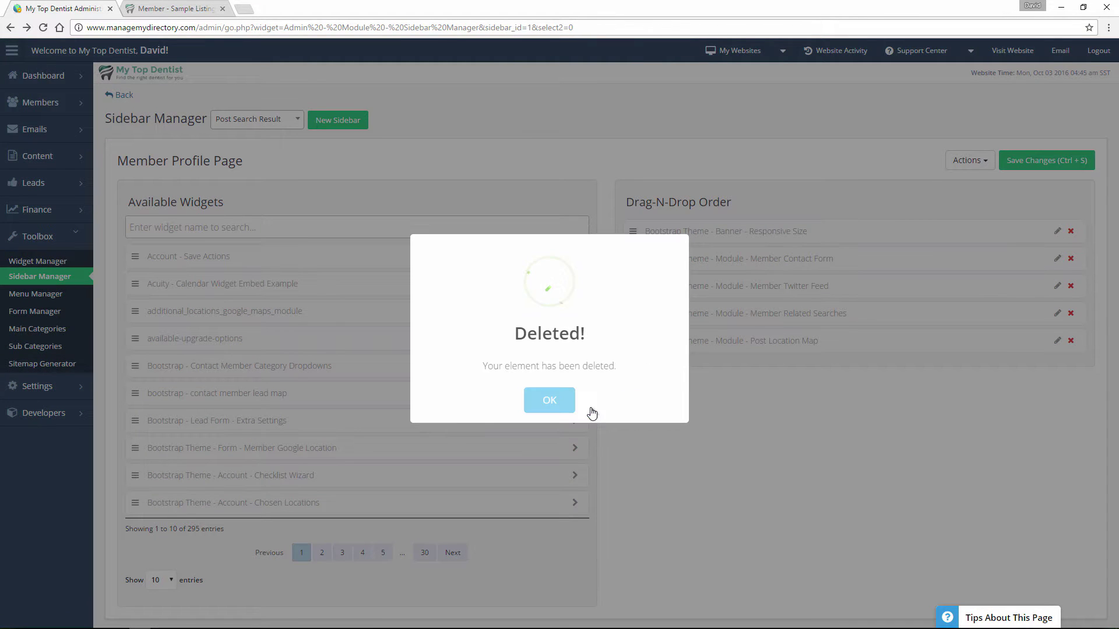
pyautogui.click(538, 402)
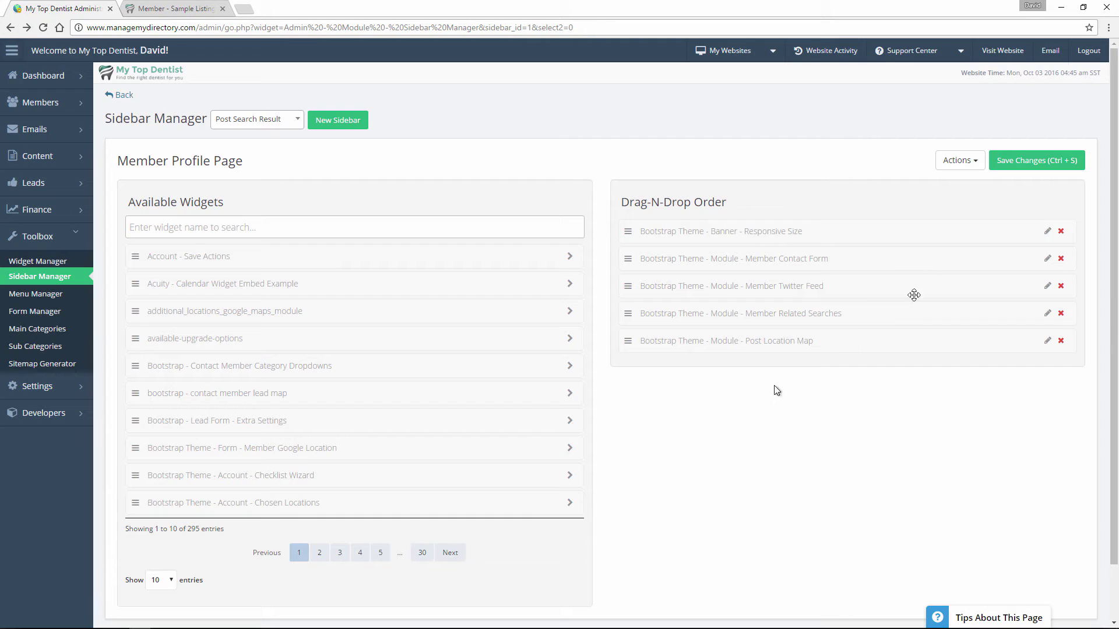
pyautogui.click(1038, 165)
# Step: Reload the sample member listing to check its sidebar modules, and return to the Sidebar Manager
pyautogui.click(175, 8)
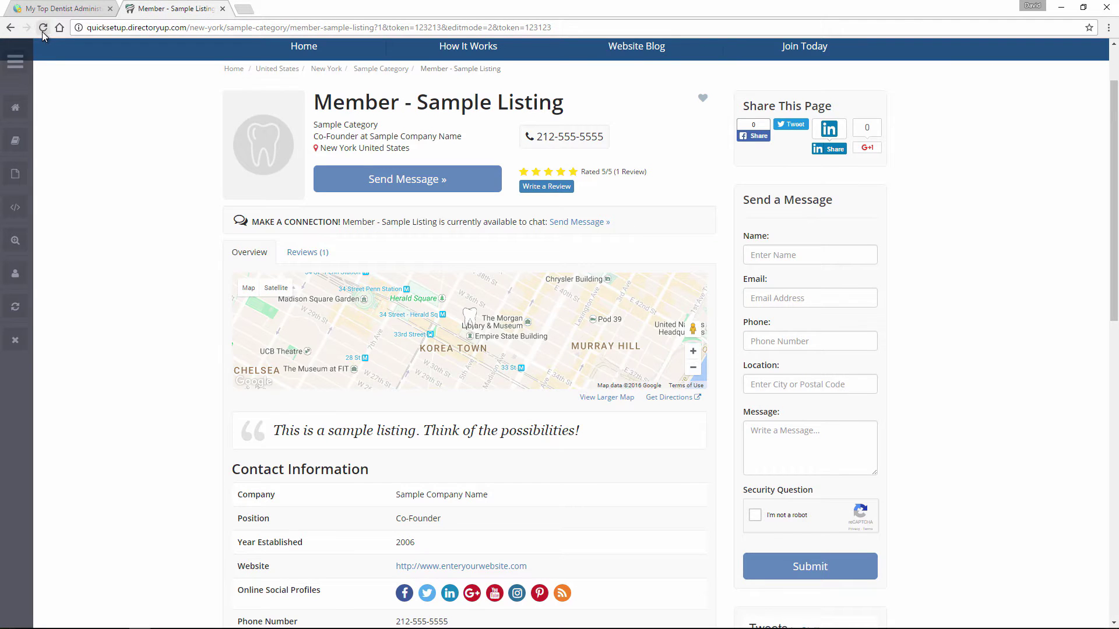
pyautogui.click(43, 28)
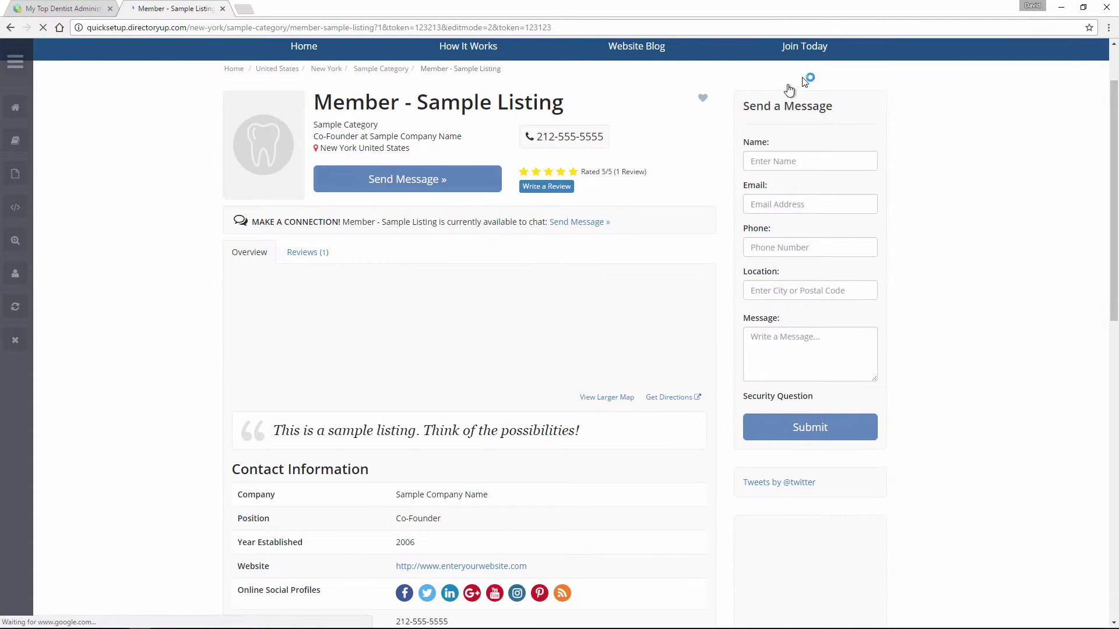
pyautogui.scroll(-9, 1006, 180)
pyautogui.scroll(8, 1008, 184)
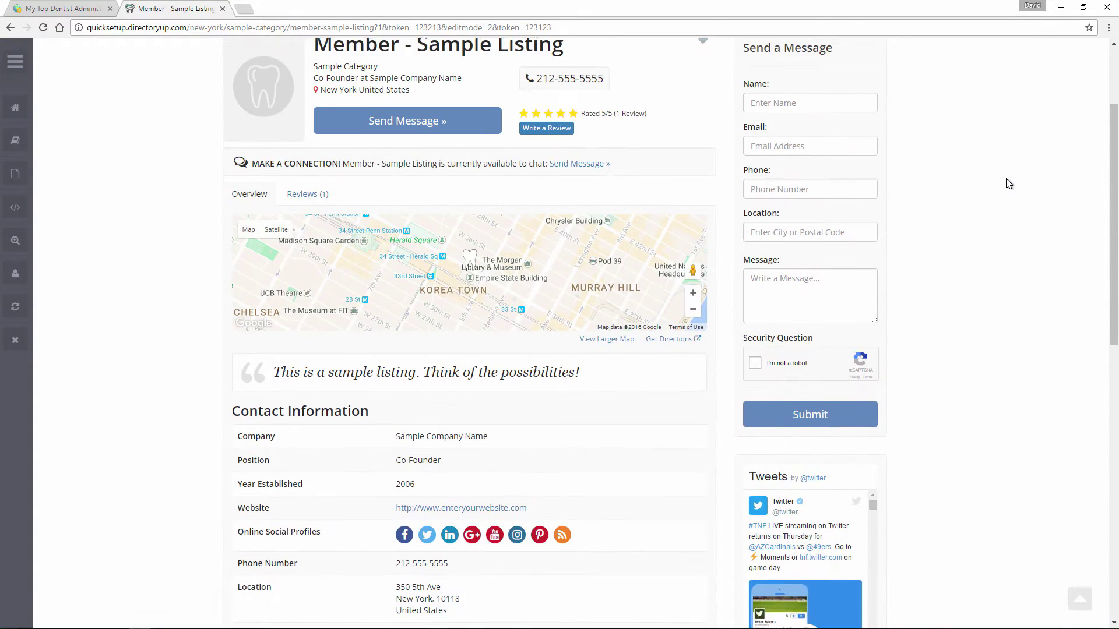
pyautogui.scroll(1, 1009, 184)
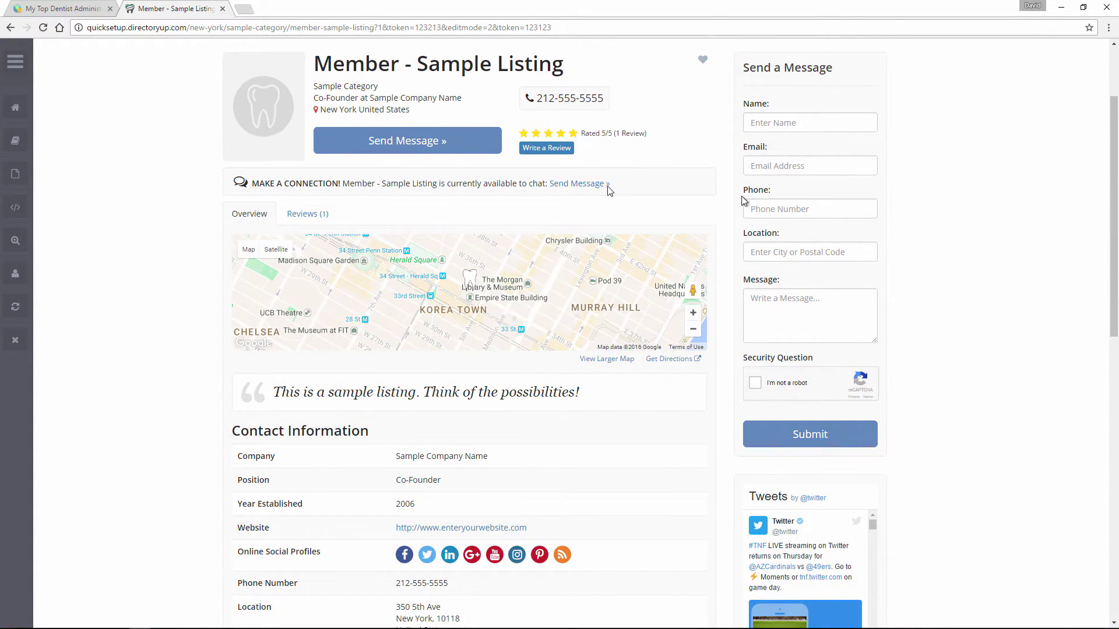
pyautogui.click(68, 9)
pyautogui.click(550, 400)
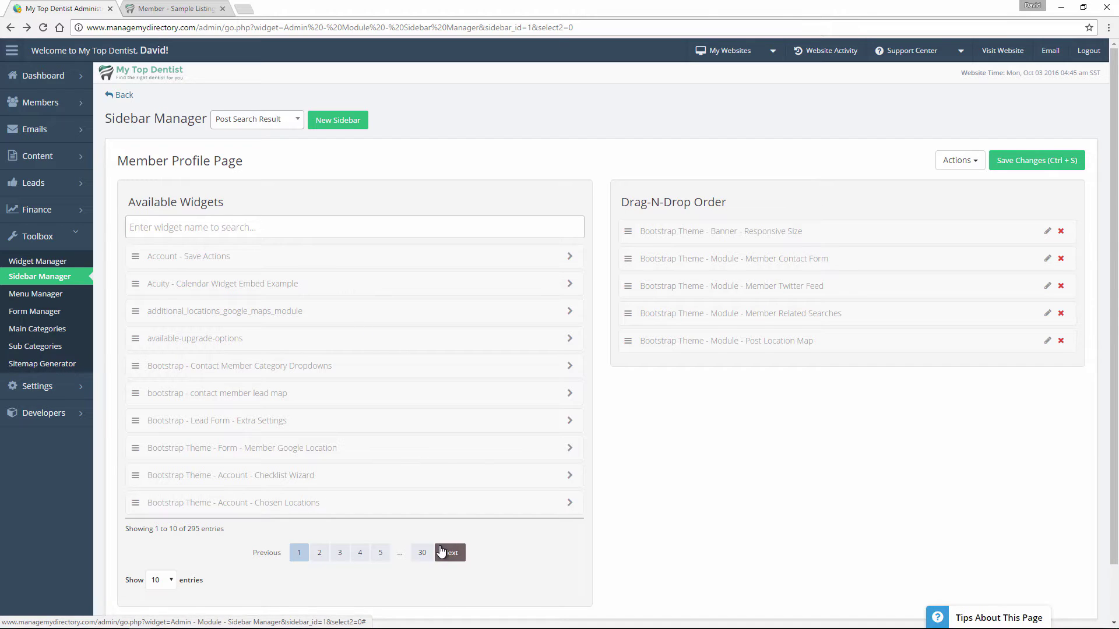
# Step: Find the "social share" widget, add it between the Banner and Member Contact Form modules, save, and reload the sample listing
pyautogui.click(314, 224)
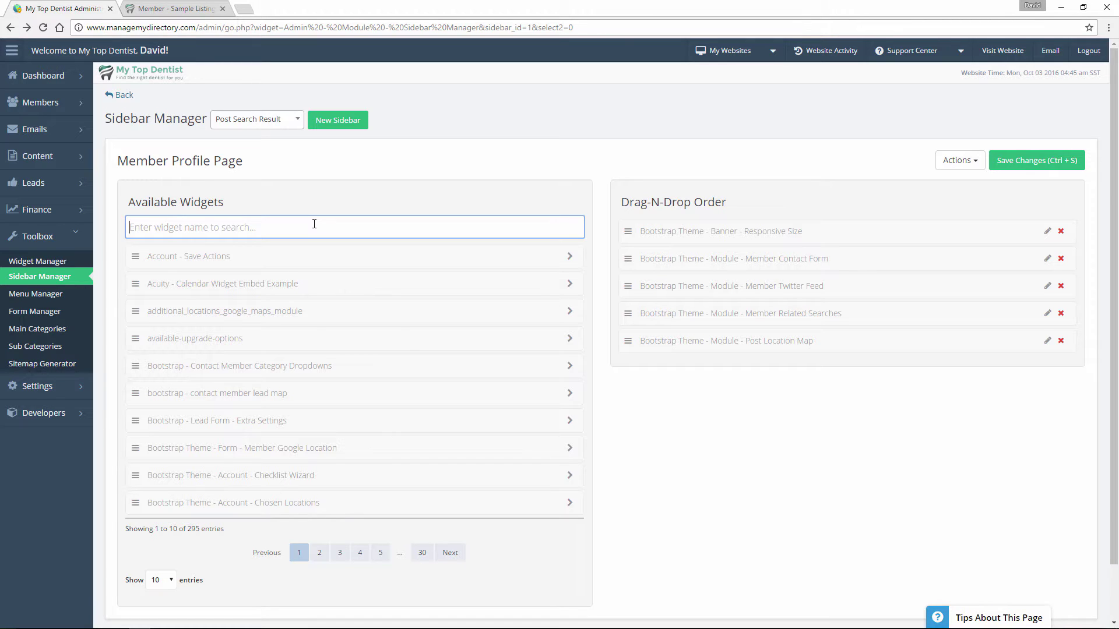
pyautogui.write('social s')
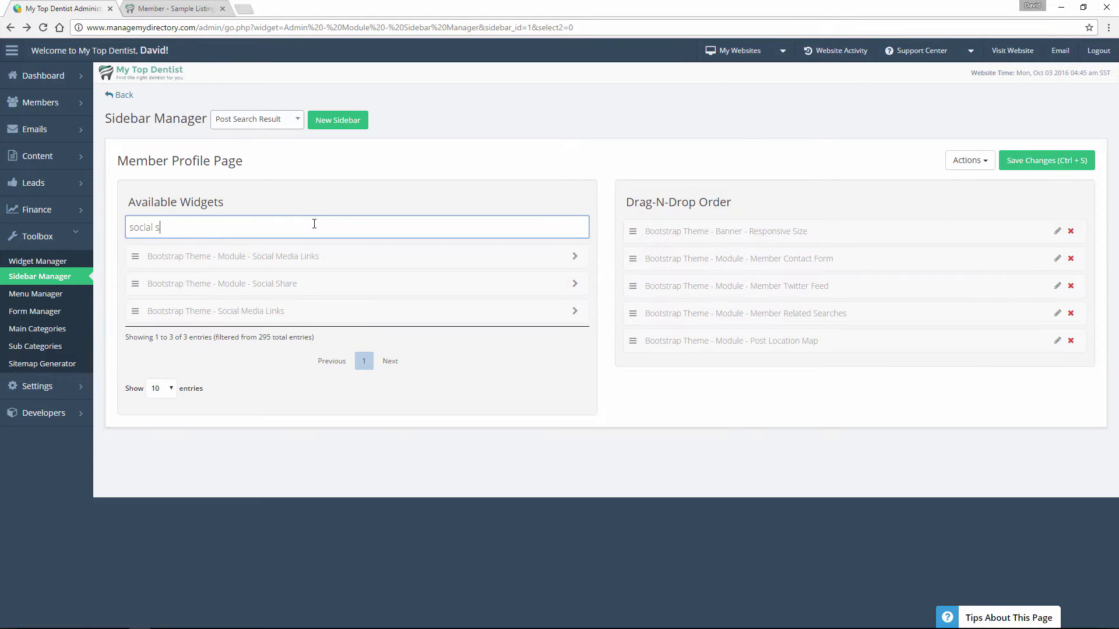
pyautogui.write('hare')
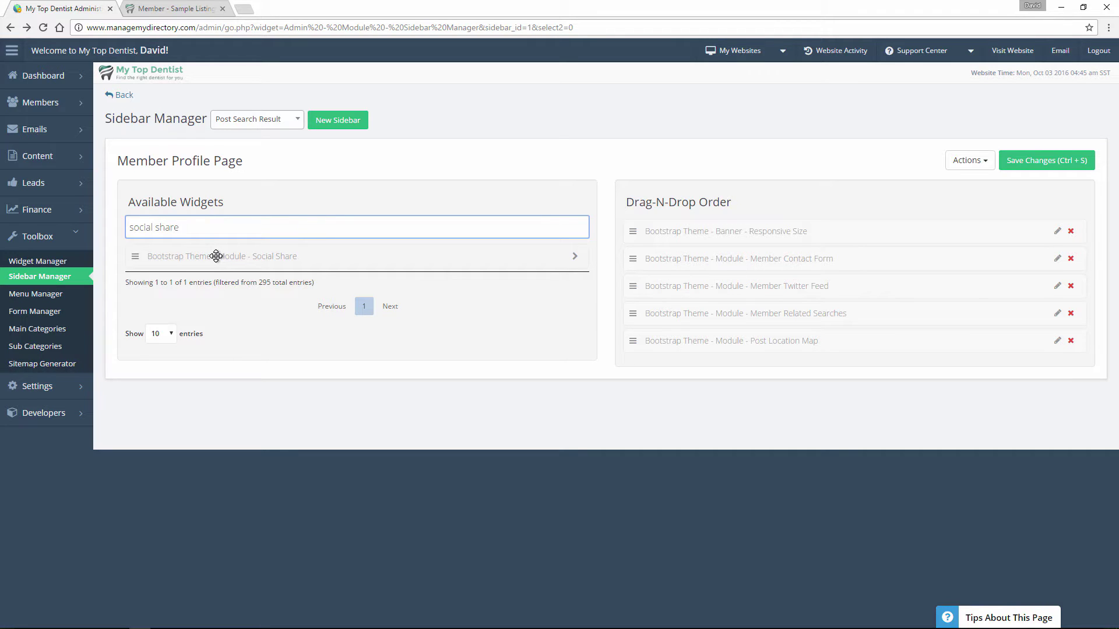
pyautogui.moveTo(216, 256); pyautogui.dragTo(763, 249)
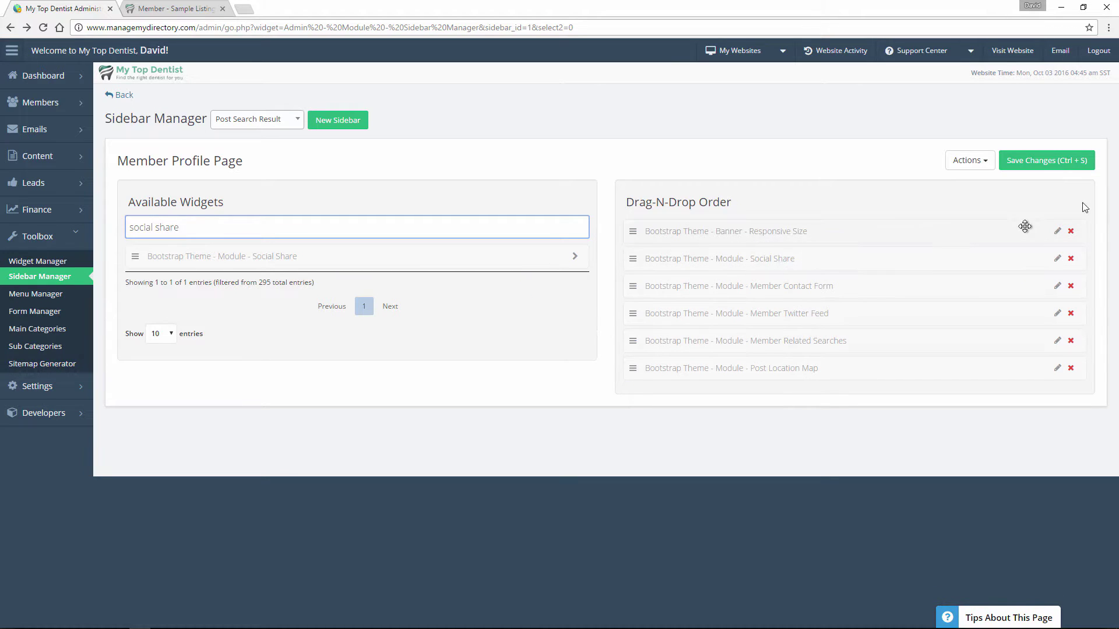
pyautogui.click(1065, 173)
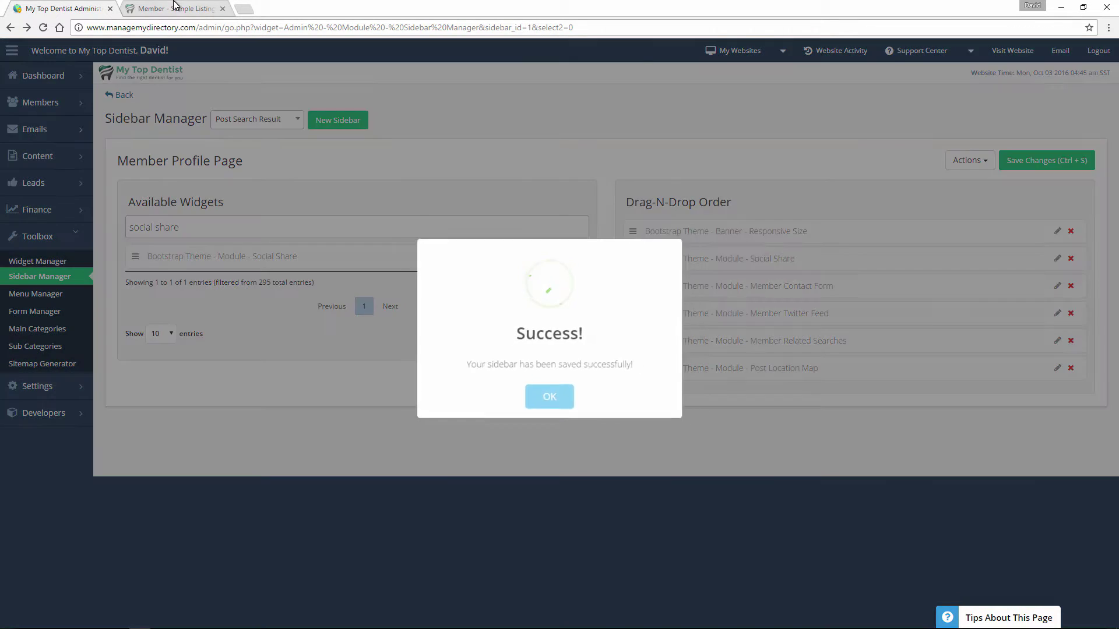
pyautogui.click(174, 8)
pyautogui.click(42, 29)
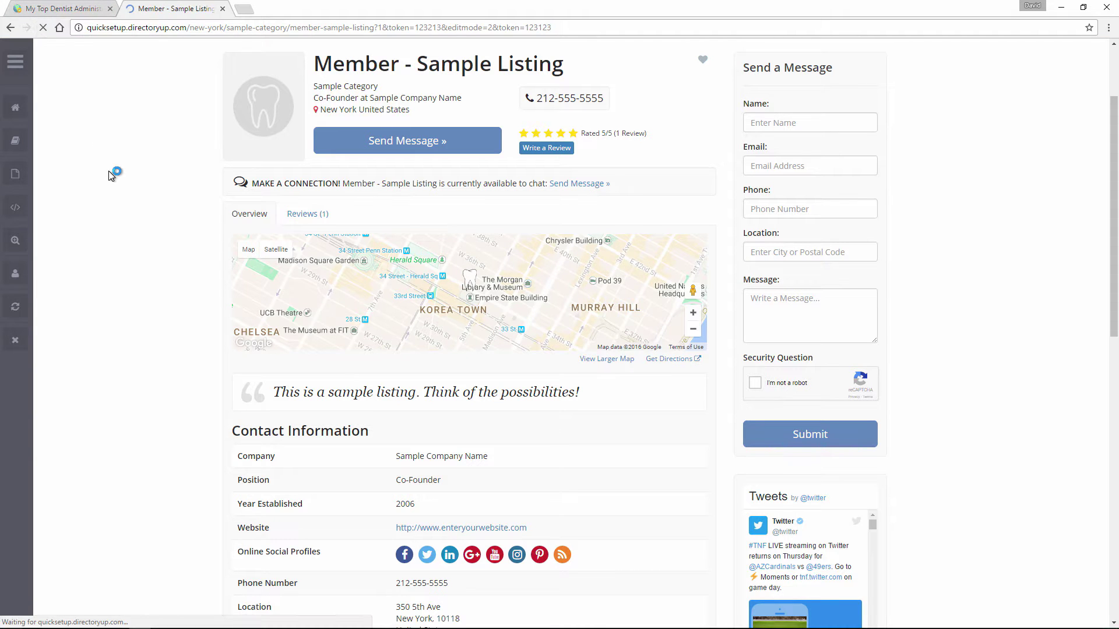
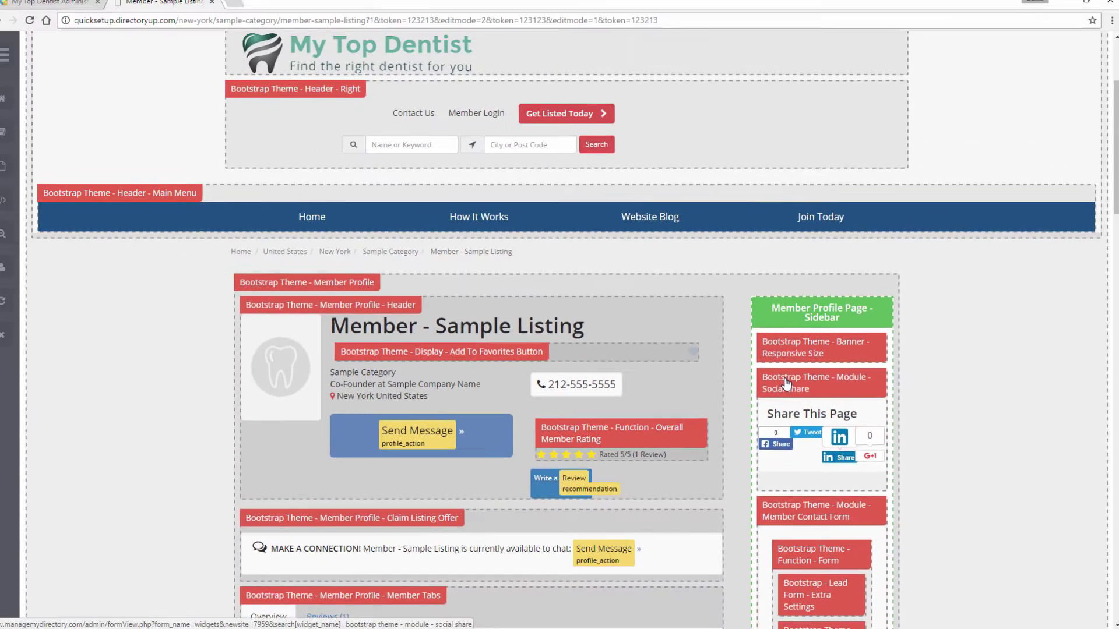
# Step: Open the Social Share widget from the sample listing's sidebar and activate its customized version
pyautogui.click(692, 294)
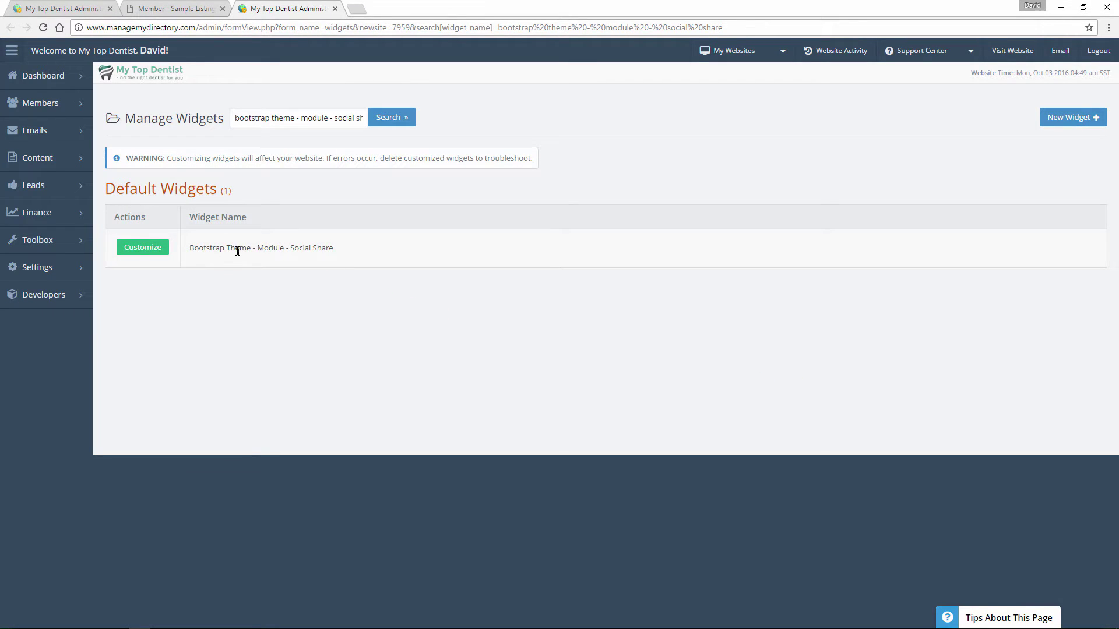
pyautogui.click(143, 248)
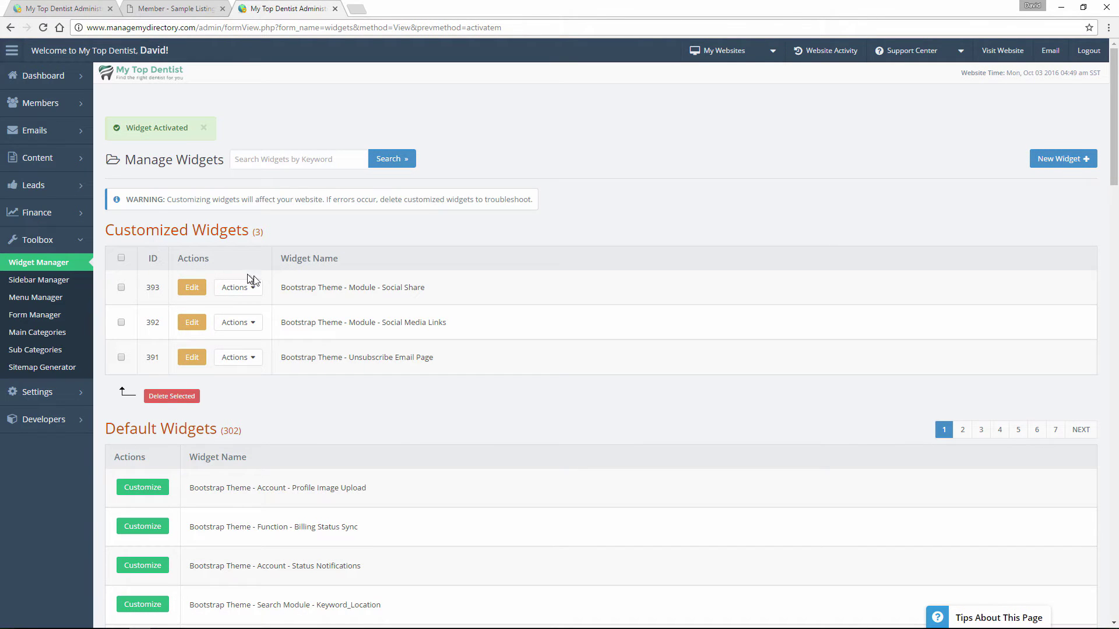
pyautogui.moveTo(293, 287); pyautogui.dragTo(418, 289)
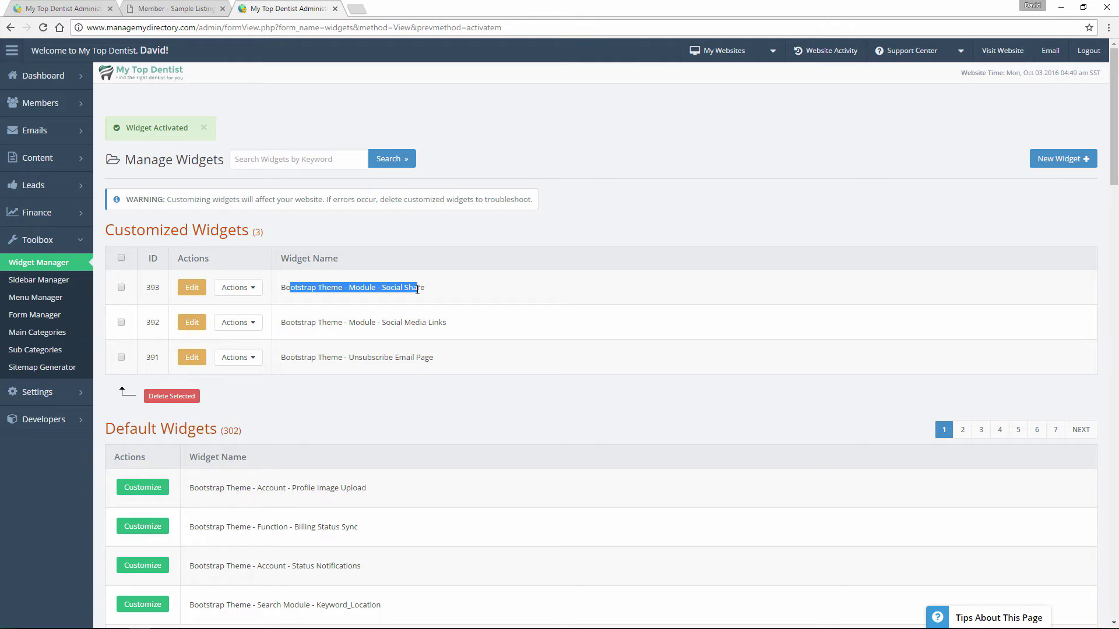
pyautogui.click(410, 287)
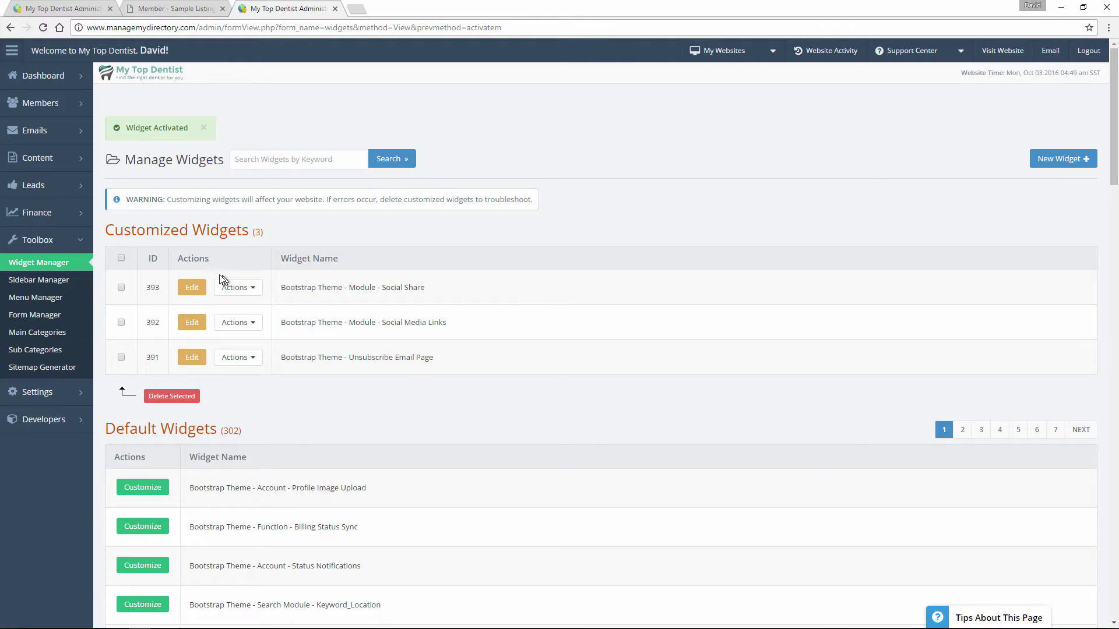
# Step: Open the customized Social Share widget for editing and review its HTML, CSS and Javascript code
pyautogui.click(194, 289)
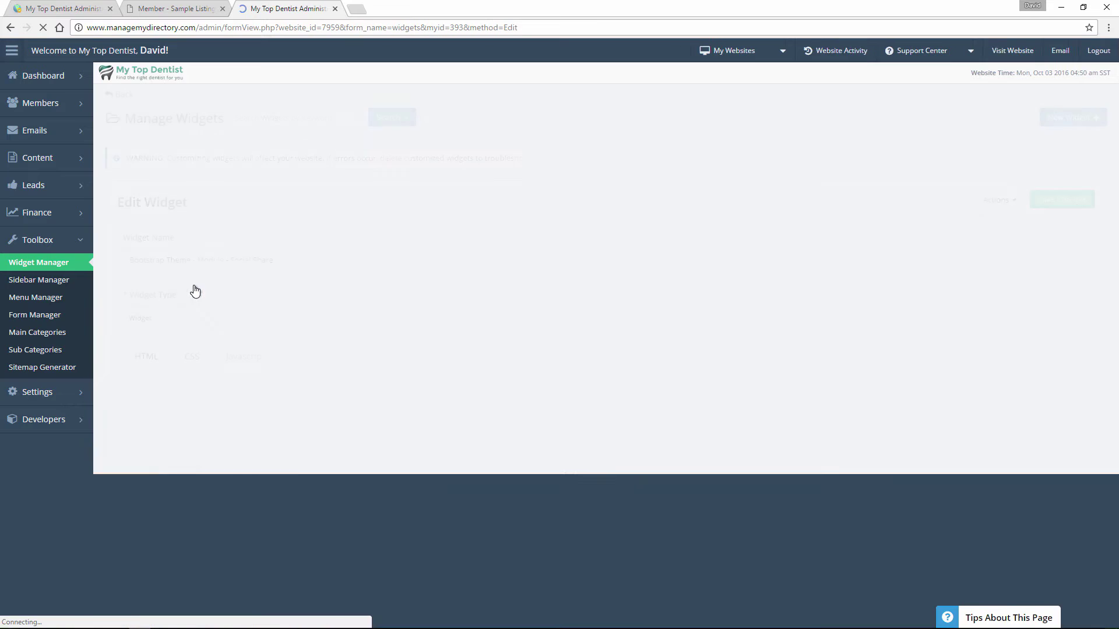
pyautogui.scroll(-3, 564, 387)
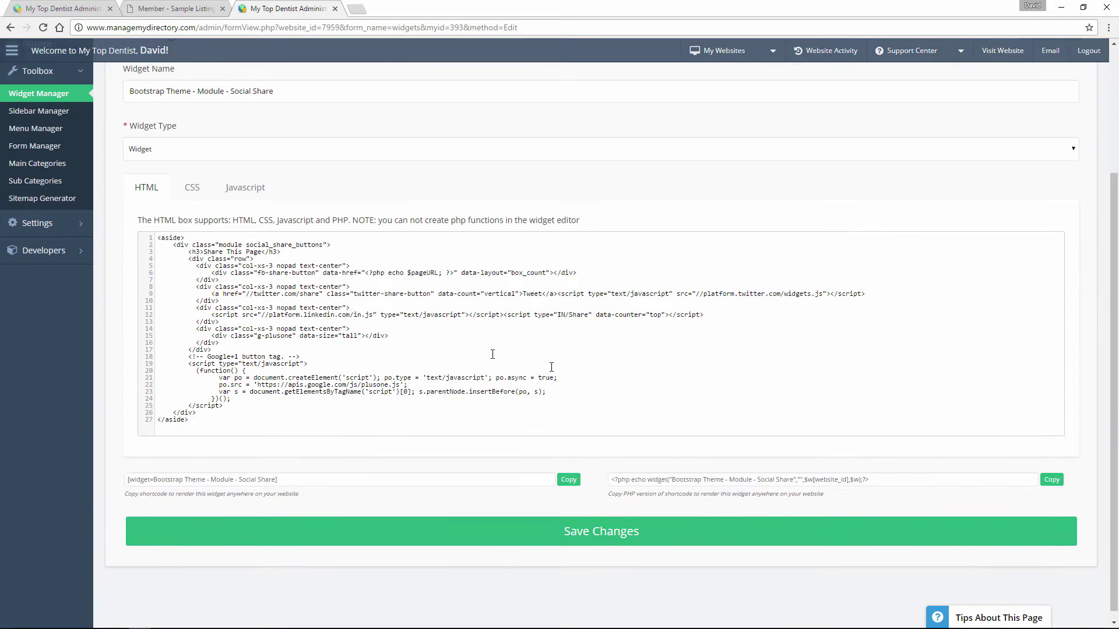
pyautogui.click(197, 183)
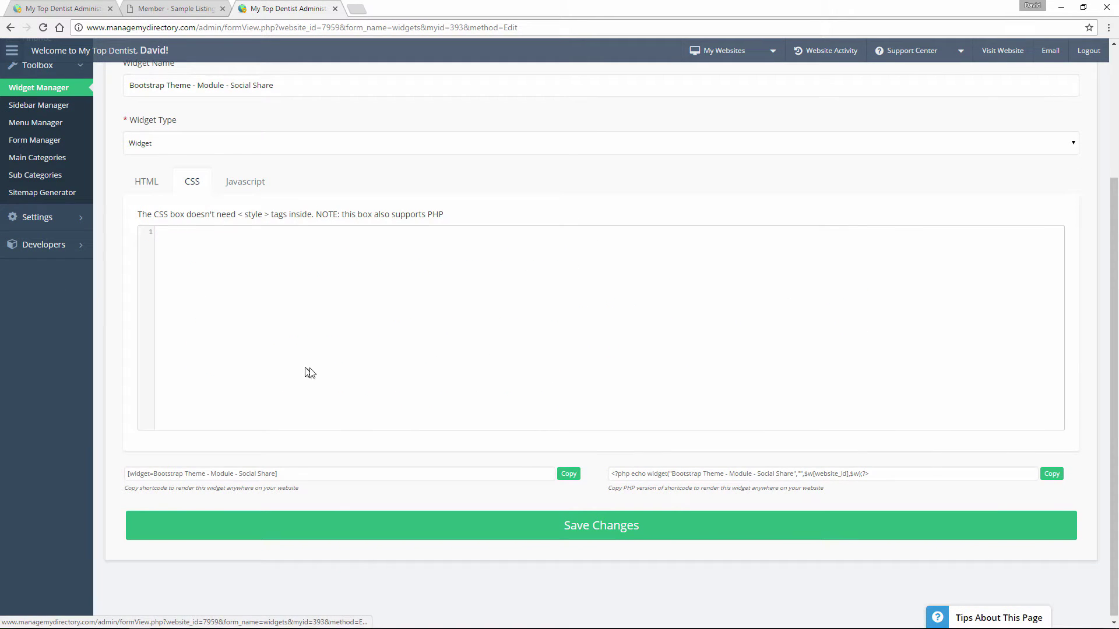
pyautogui.click(244, 187)
pyautogui.click(150, 183)
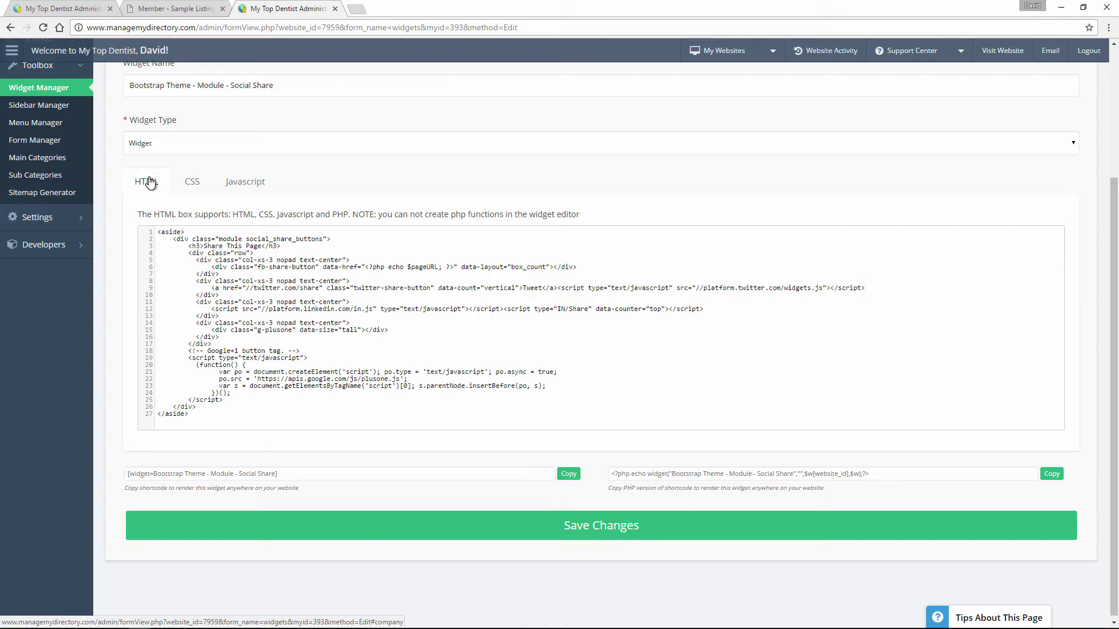
# Step: Exit the widget-label view on the sample member listing and locate the Share This Page heading in the sidebar
pyautogui.click(175, 8)
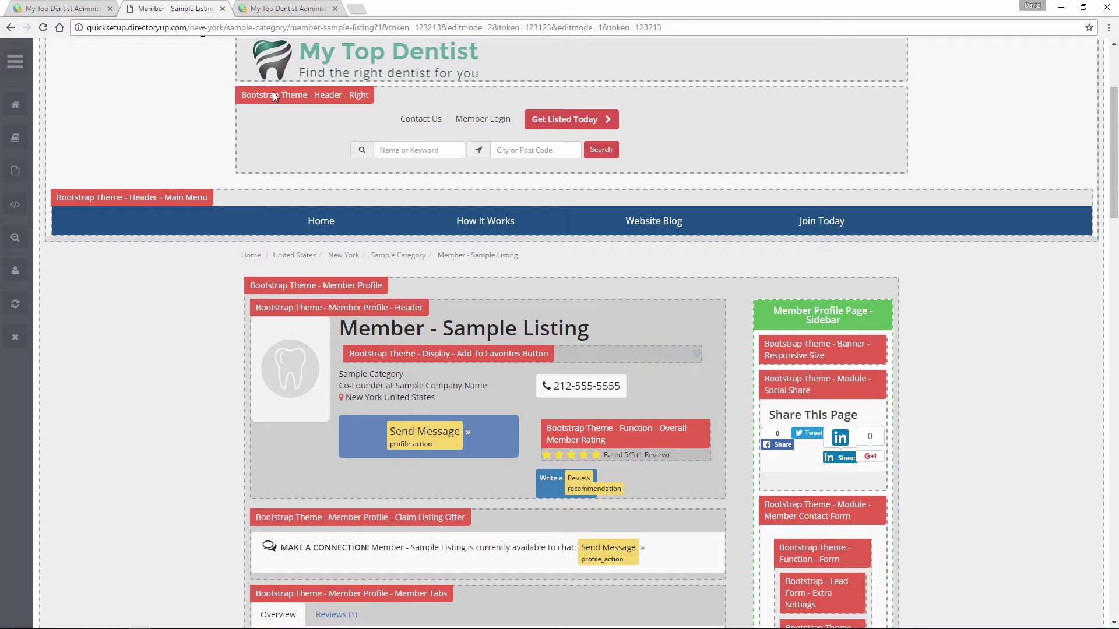
pyautogui.click(16, 337)
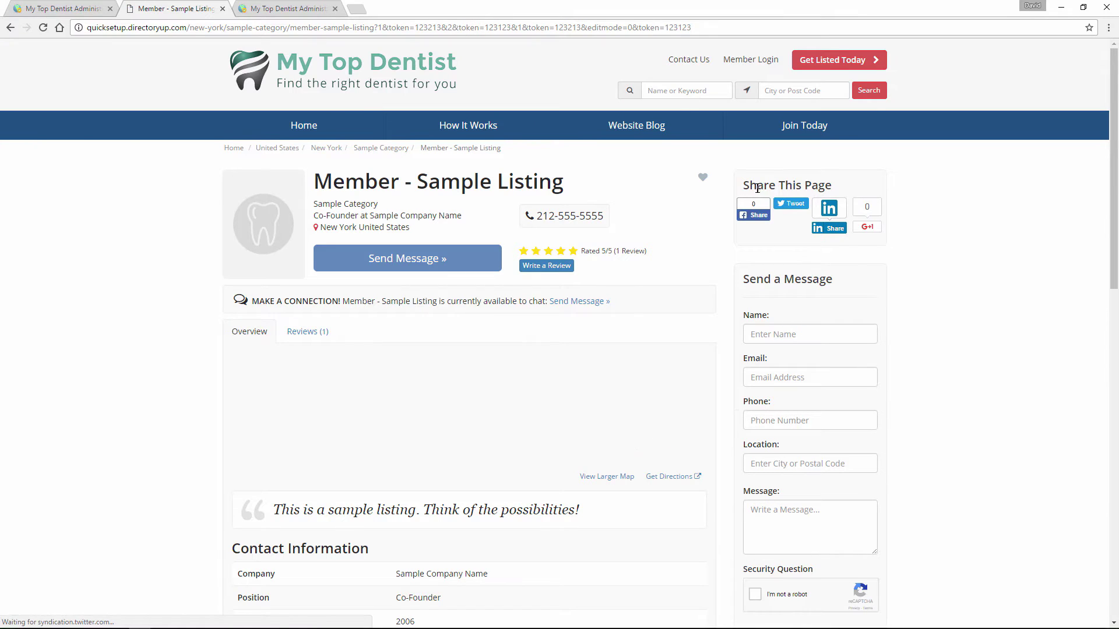
pyautogui.moveTo(744, 186); pyautogui.dragTo(837, 193)
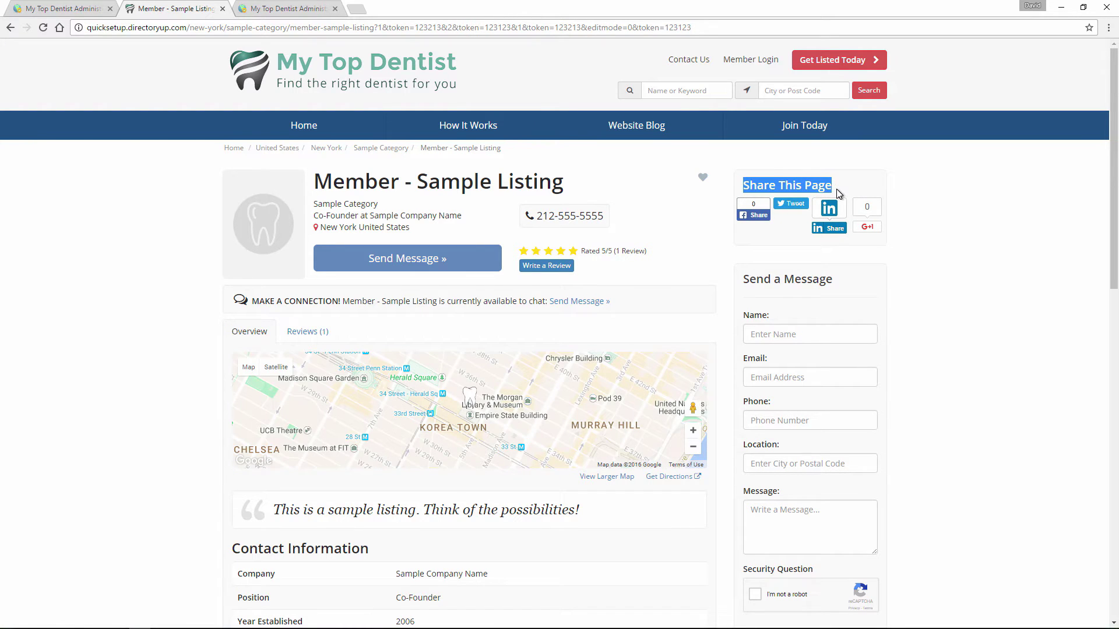
pyautogui.click(836, 189)
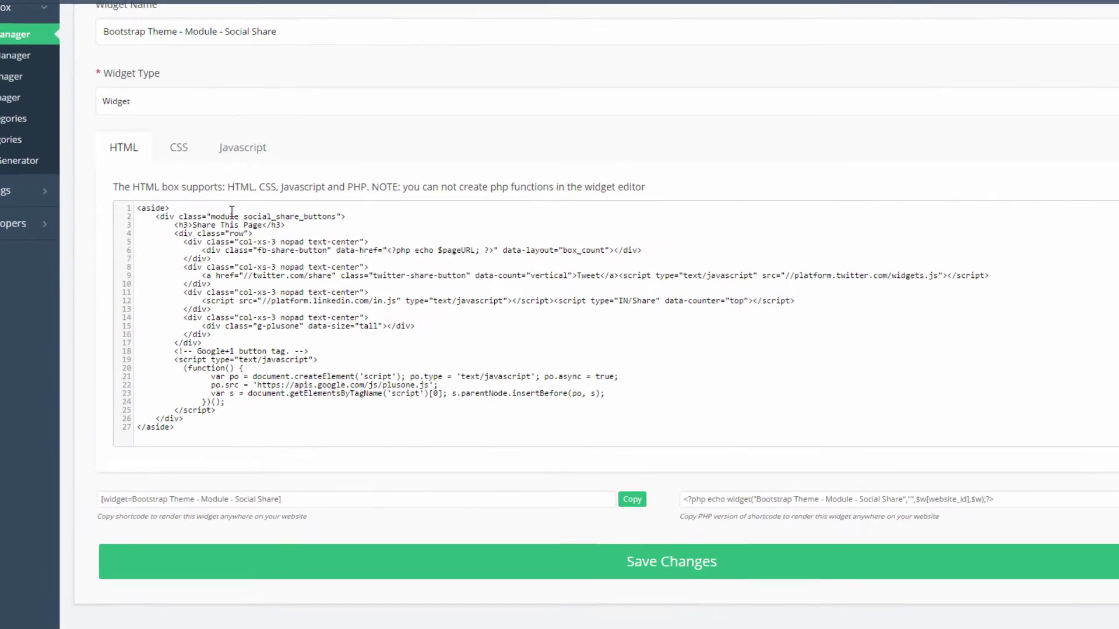
# Step: Change the h3 heading in the Social Share widget's HTML to "Share With Friends"
pyautogui.moveTo(213, 197); pyautogui.dragTo(265, 194)
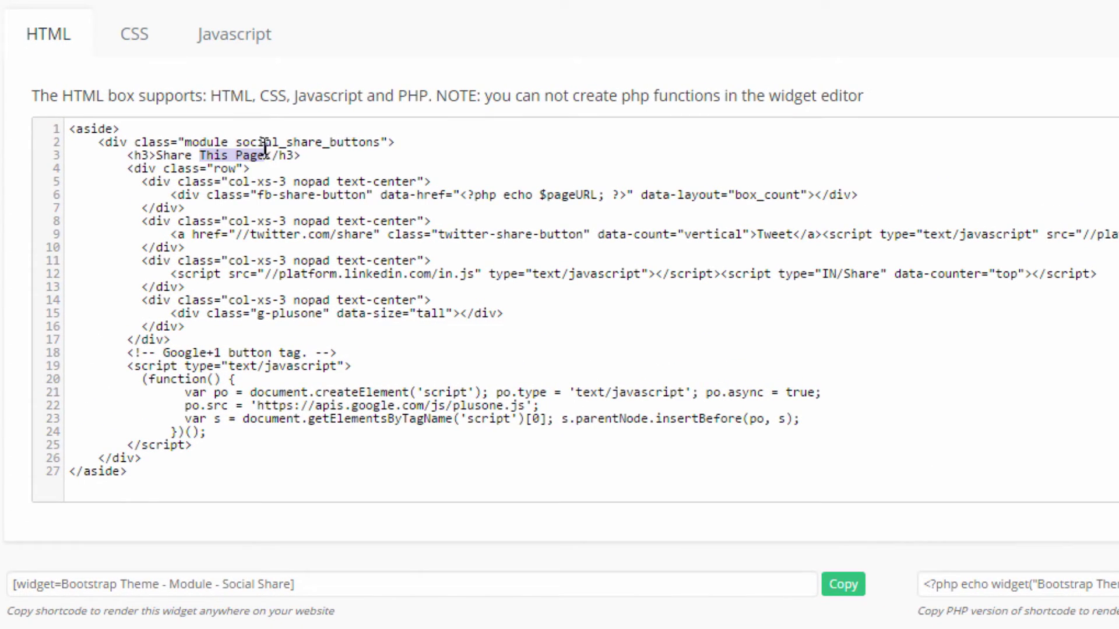
pyautogui.write('With Frien')
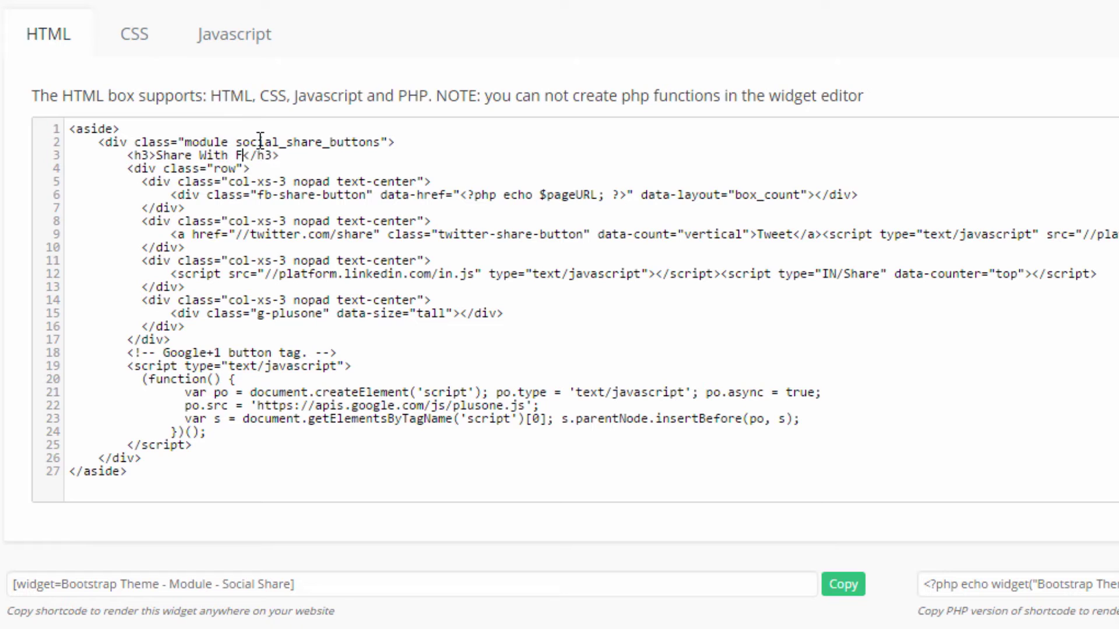
pyautogui.write('ds')
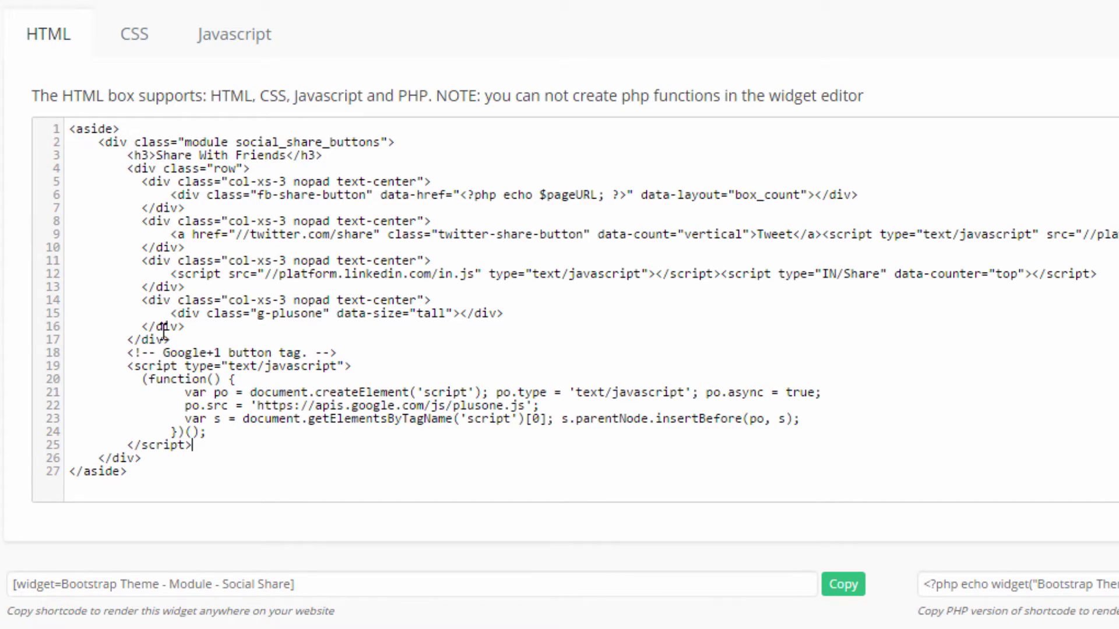
pyautogui.moveTo(156, 155); pyautogui.dragTo(288, 145)
pyautogui.click(286, 153)
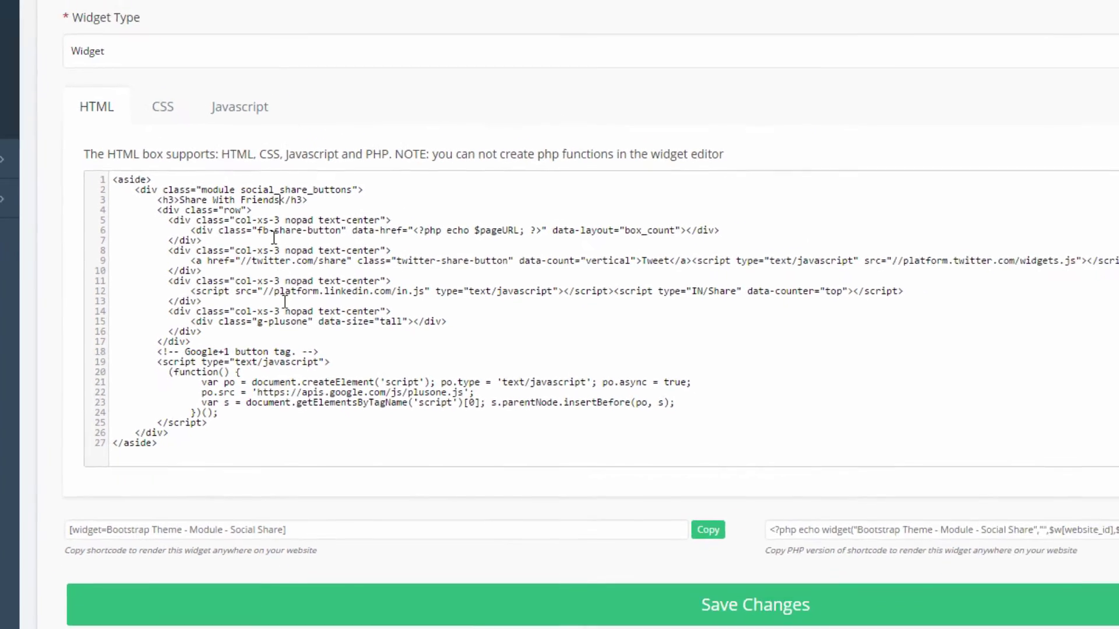
# Step: Save the Social Share widget's changes and reload the sample member listing to check its sidebar heading
pyautogui.click(726, 615)
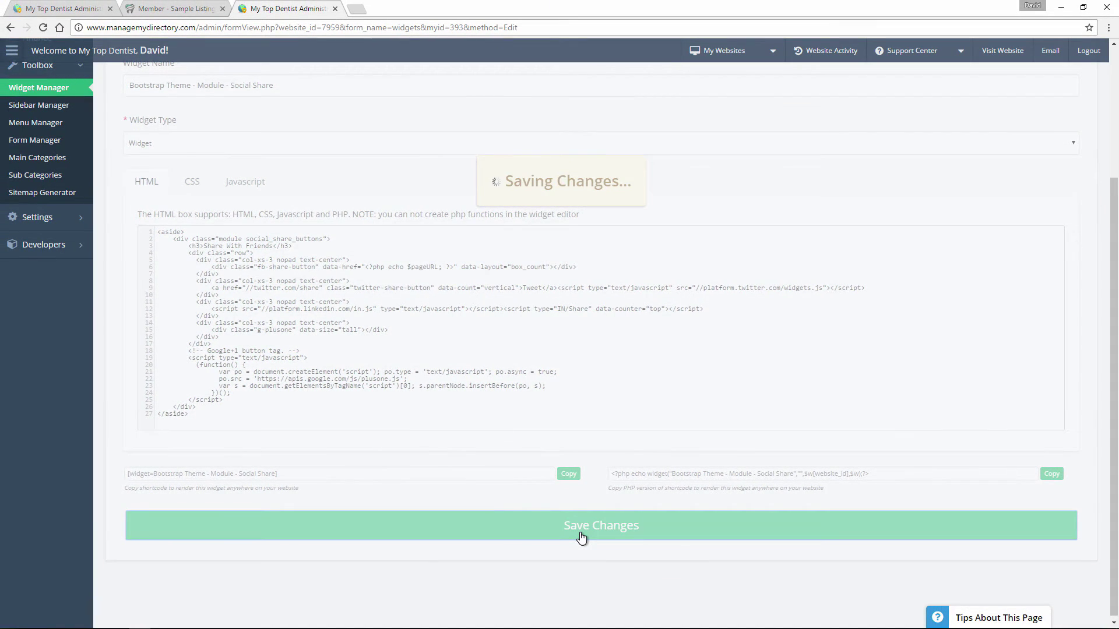
pyautogui.click(187, 8)
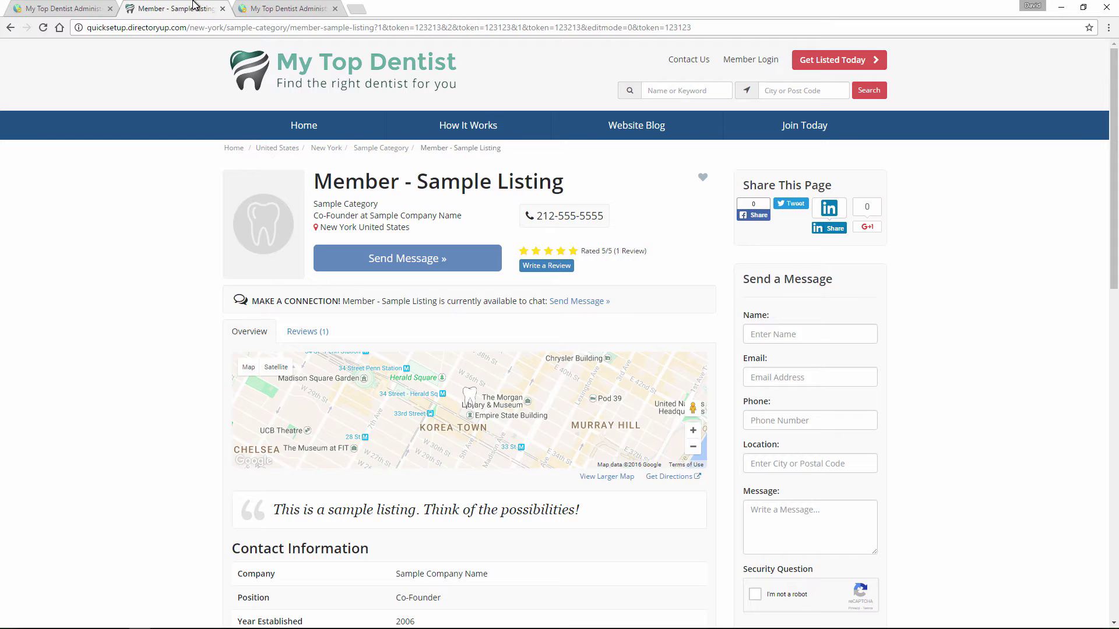
pyautogui.click(45, 29)
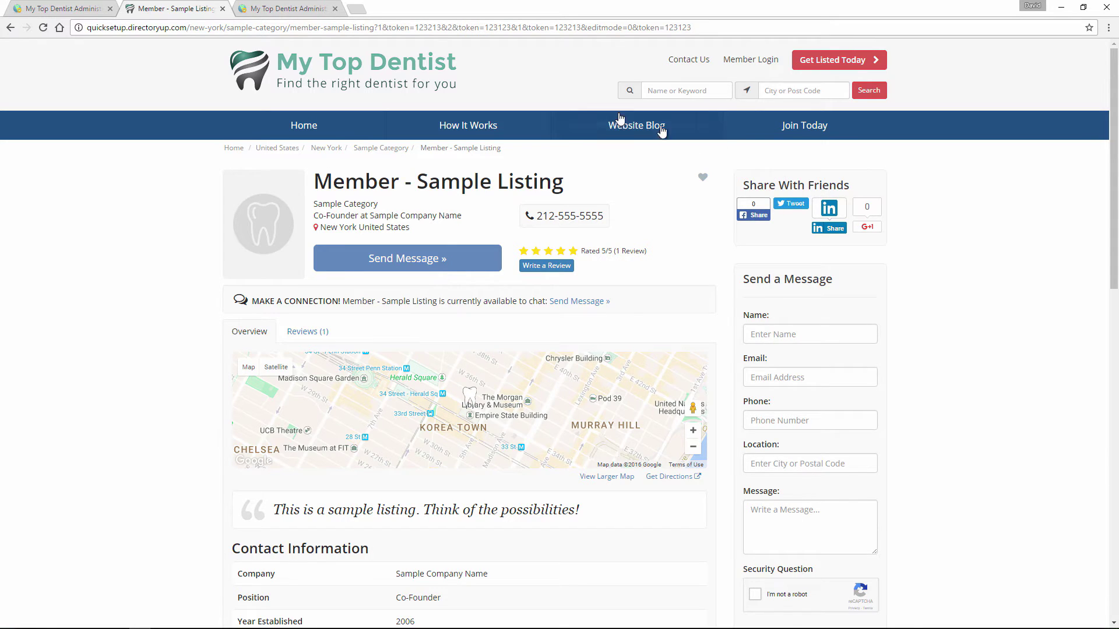
# Step: Start a new widget in the Widget Manager, named "New Test Widget" with the widget type Widget
pyautogui.click(263, 6)
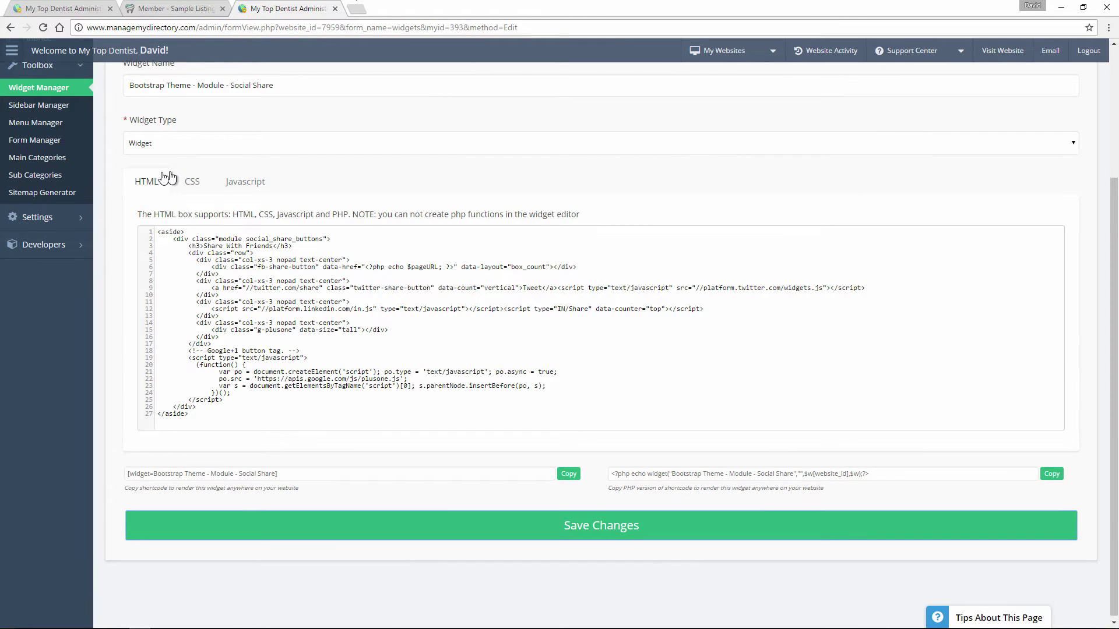
pyautogui.scroll(3, 166, 180)
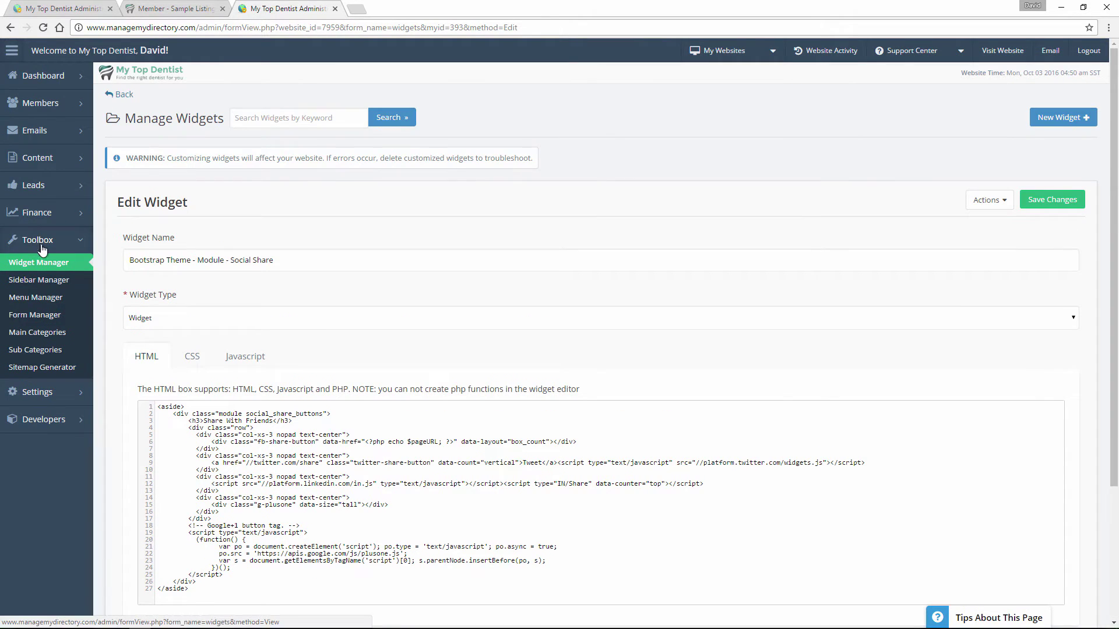
pyautogui.click(43, 263)
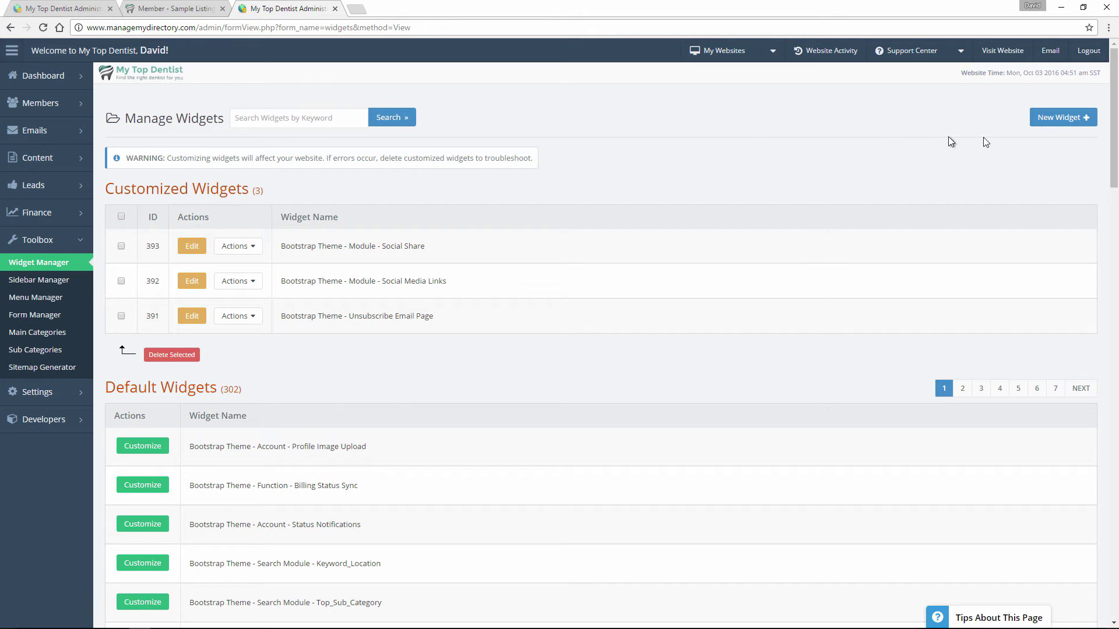
pyautogui.click(1058, 127)
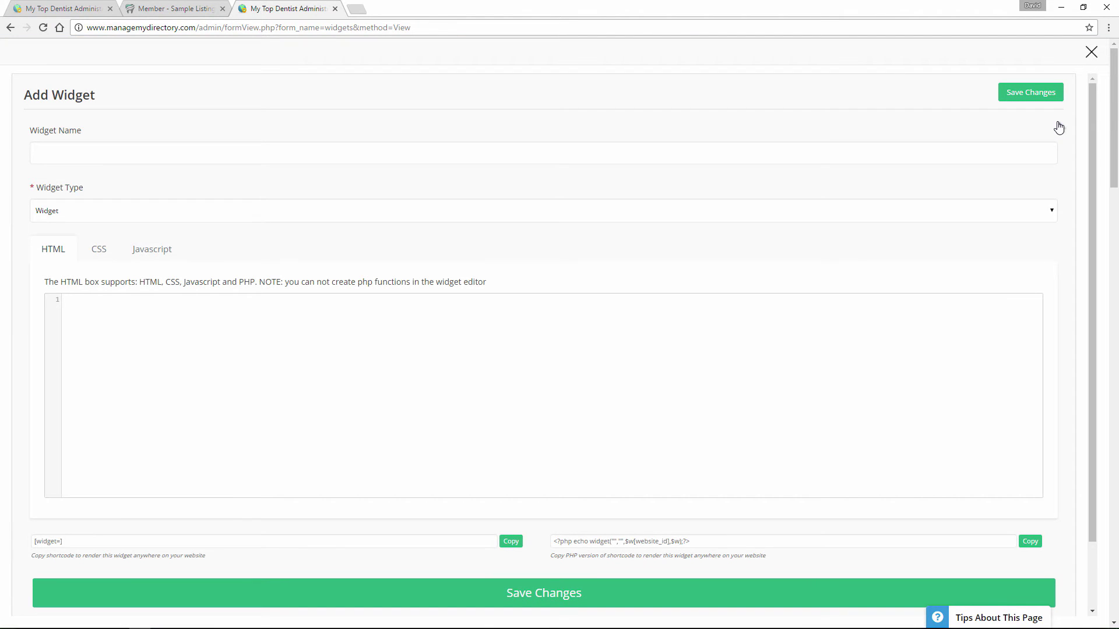
pyautogui.click(551, 147)
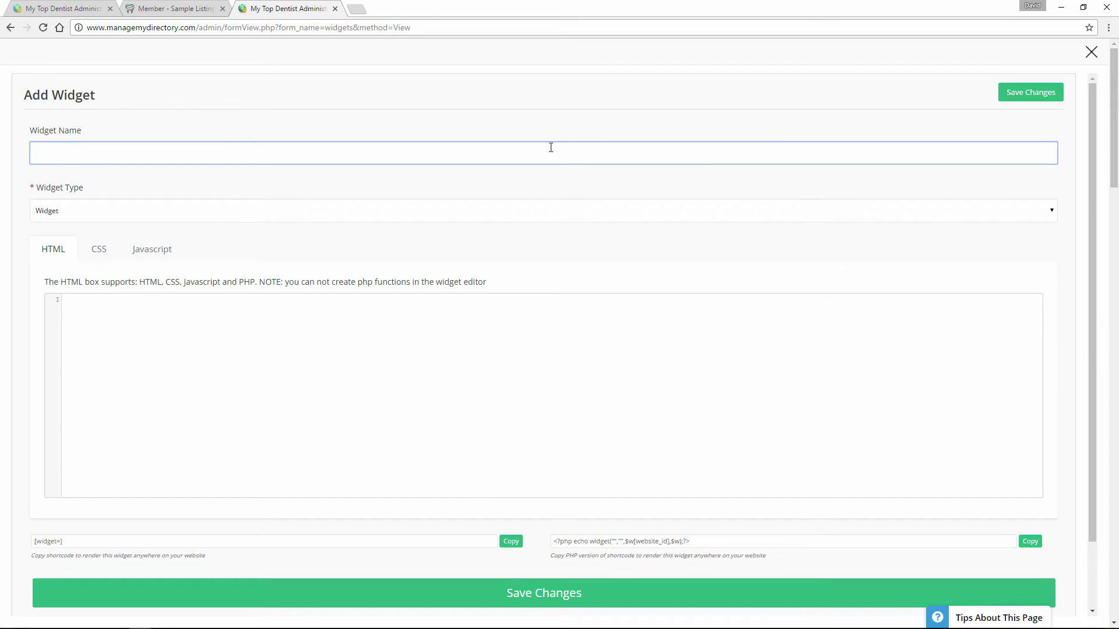
pyautogui.write('New Test ')
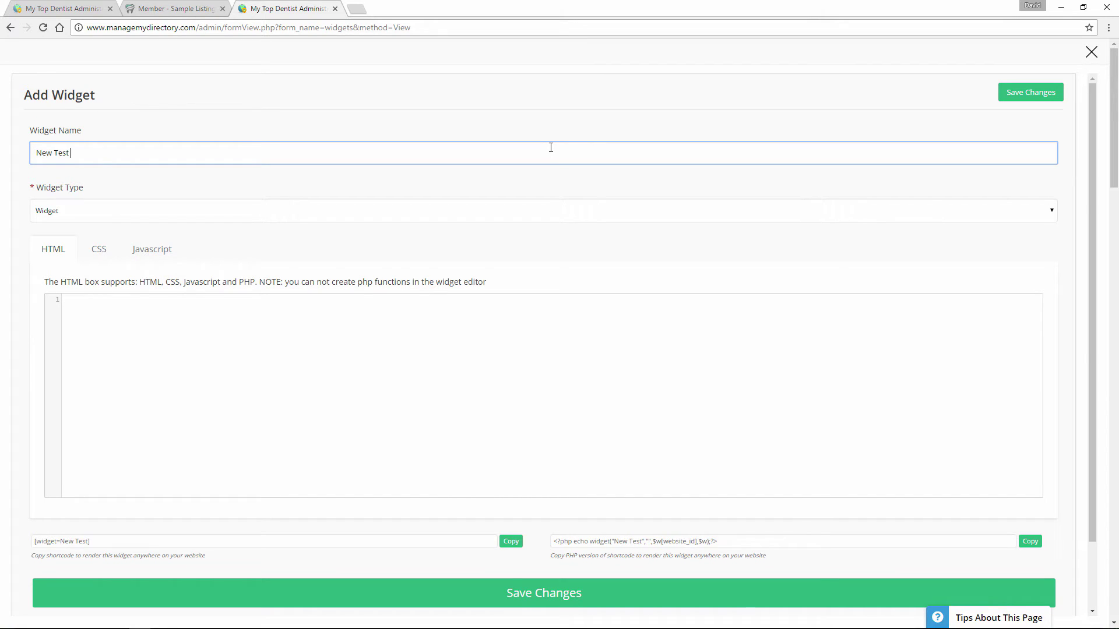
pyautogui.write('Widget')
pyautogui.click(495, 212)
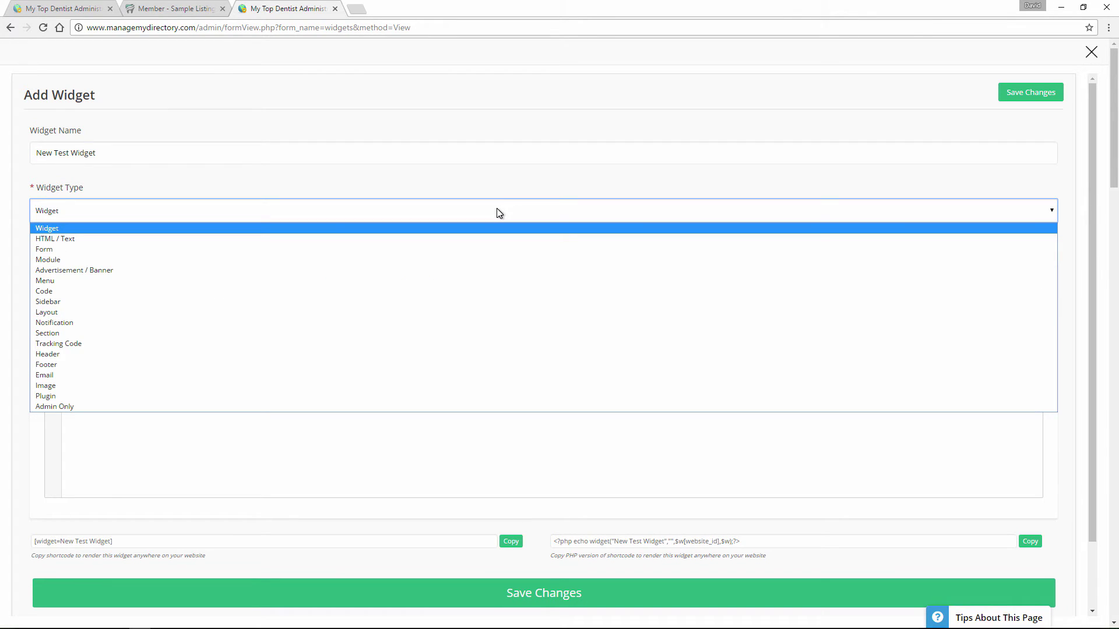
pyautogui.click(53, 230)
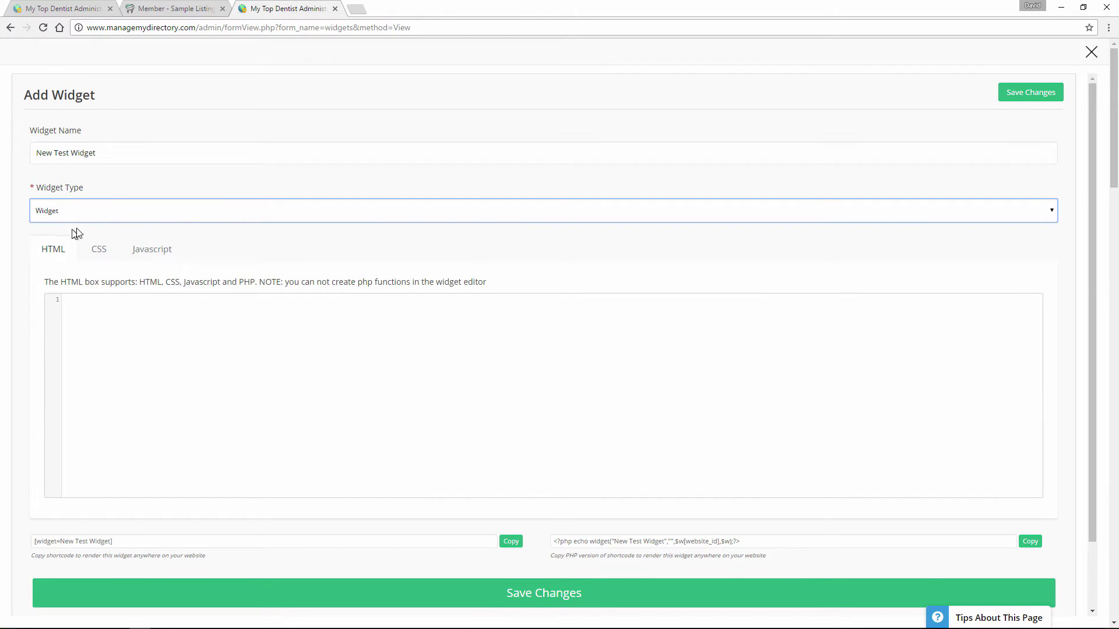
# Step: Review the new widget's HTML, CSS and Javascript code boxes
pyautogui.scroll(-2, 93, 245)
pyautogui.click(151, 257)
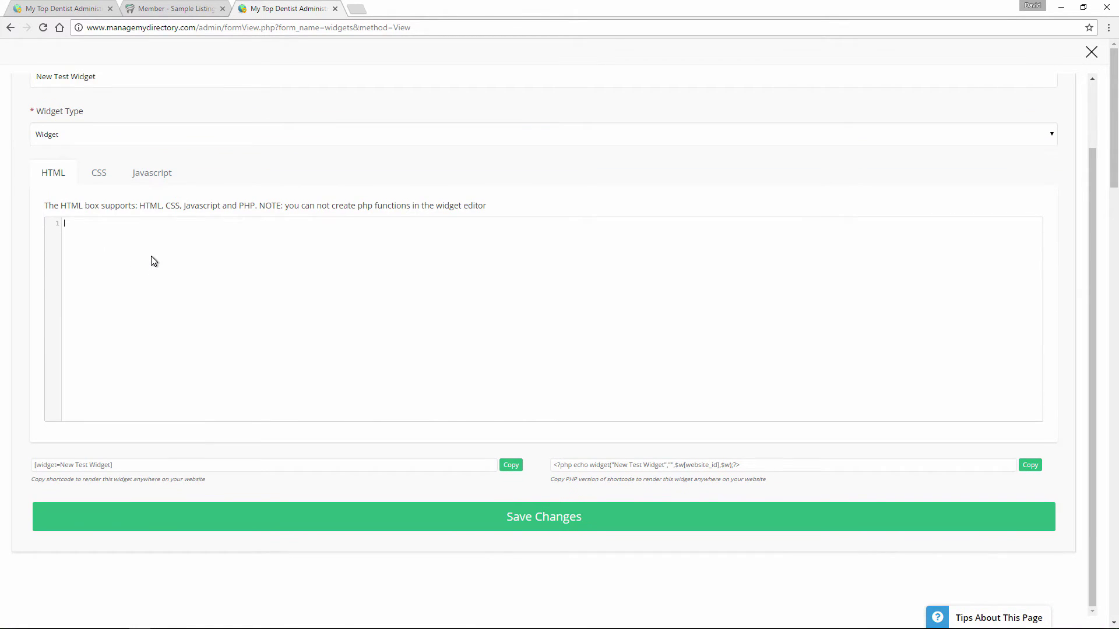
pyautogui.click(103, 178)
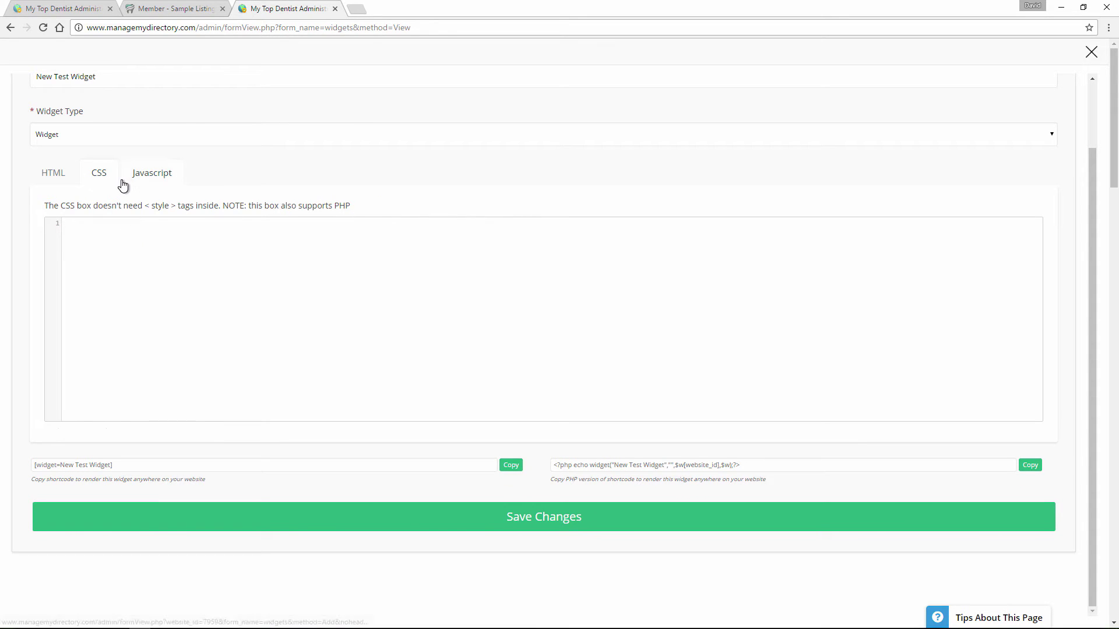
pyautogui.click(159, 184)
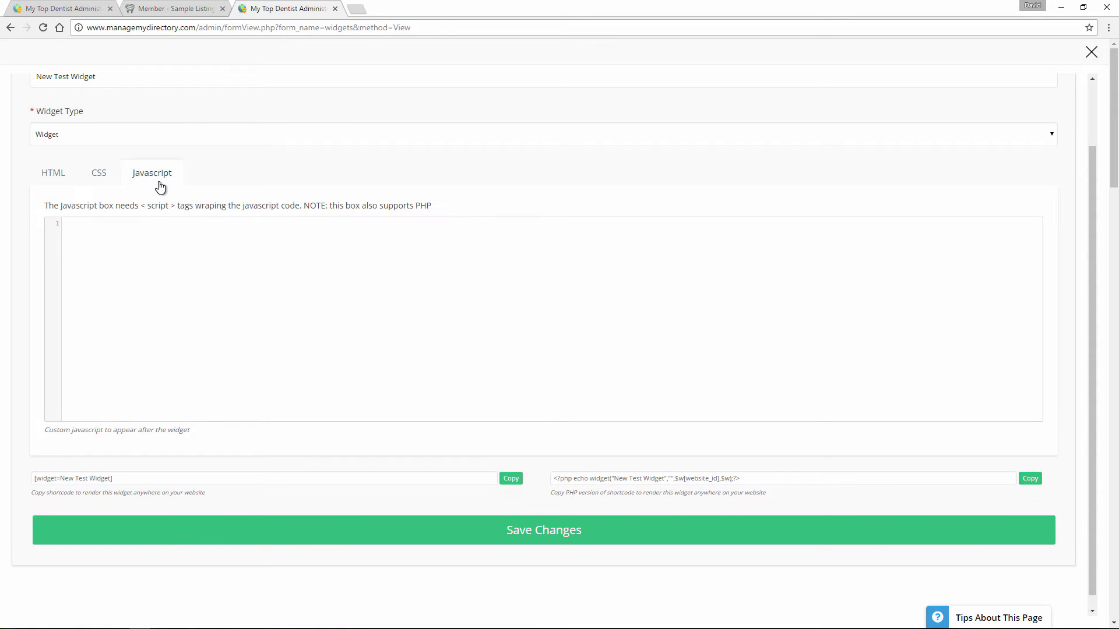
pyautogui.click(70, 179)
# Step: Enter "<h3>This is a test widget</h3>" as the new widget's HTML, save it and locate it among the customized widgets
pyautogui.click(109, 235)
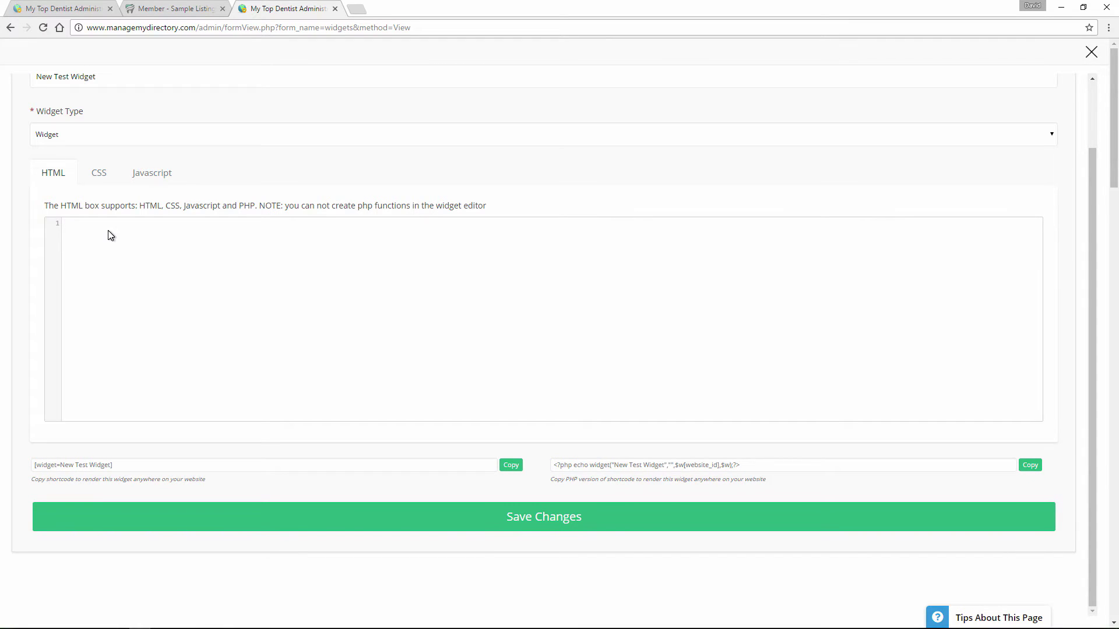
pyautogui.write('<h3>This is a test widget</h3>')
pyautogui.click(235, 528)
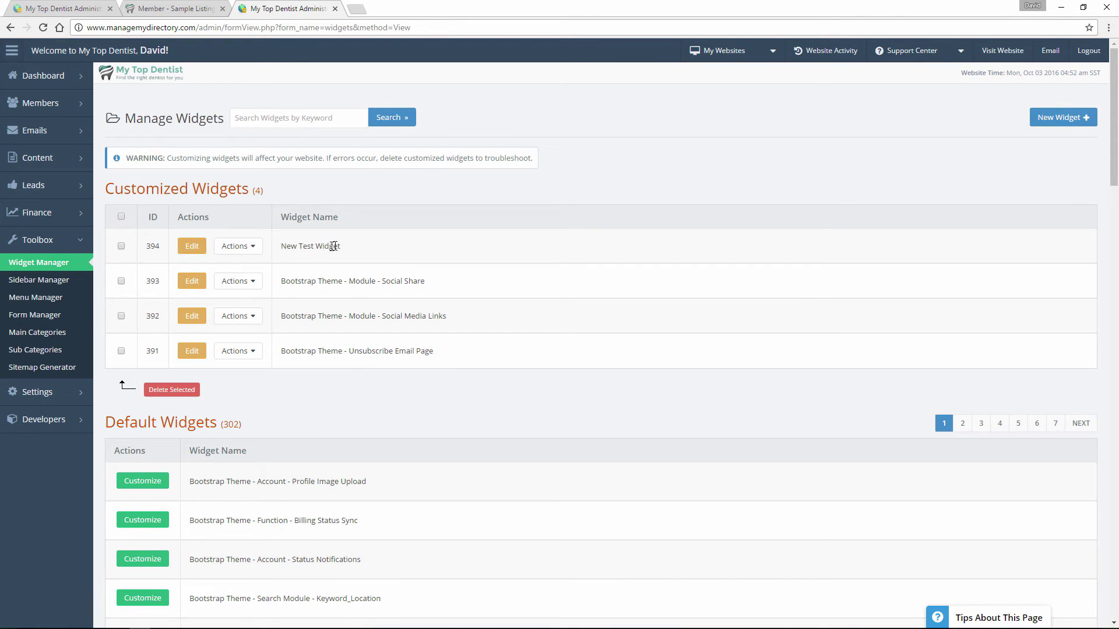
pyautogui.moveTo(351, 246); pyautogui.dragTo(282, 246)
# Step: Return to the Member Profile Page sidebar in the Sidebar Manager and reload it to refresh the available widgets
pyautogui.click(58, 8)
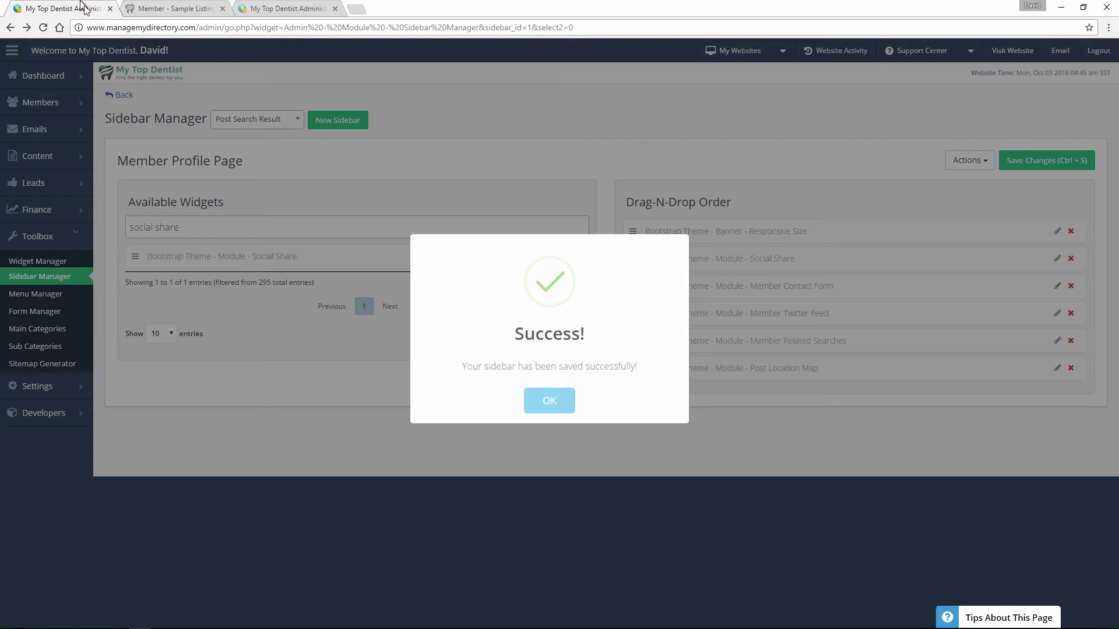
pyautogui.click(541, 402)
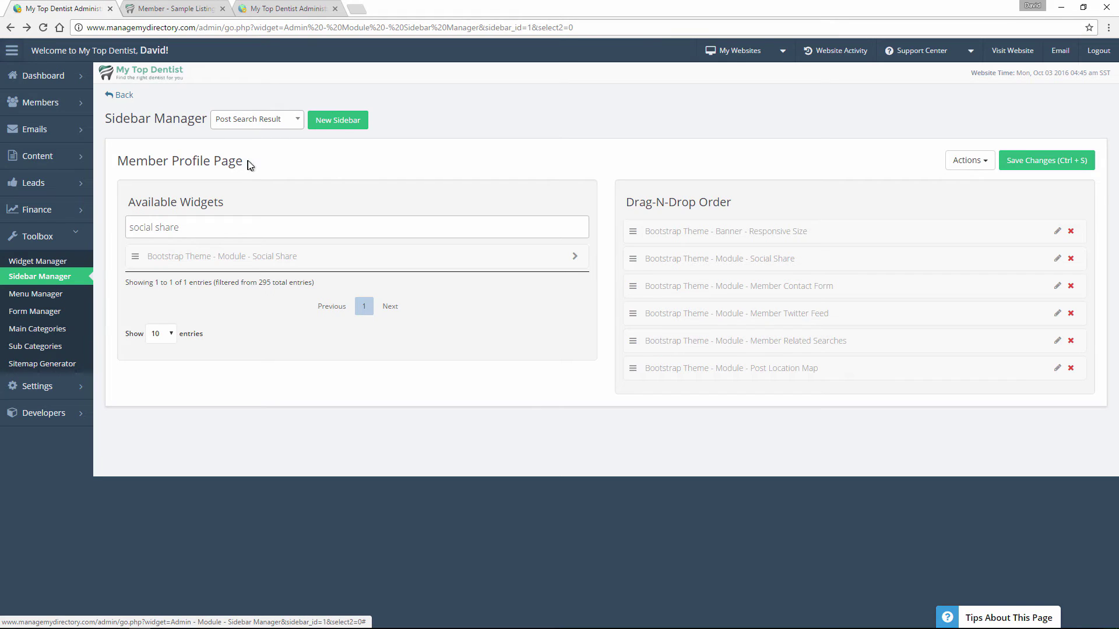
pyautogui.moveTo(245, 162); pyautogui.dragTo(169, 158)
pyautogui.click(162, 157)
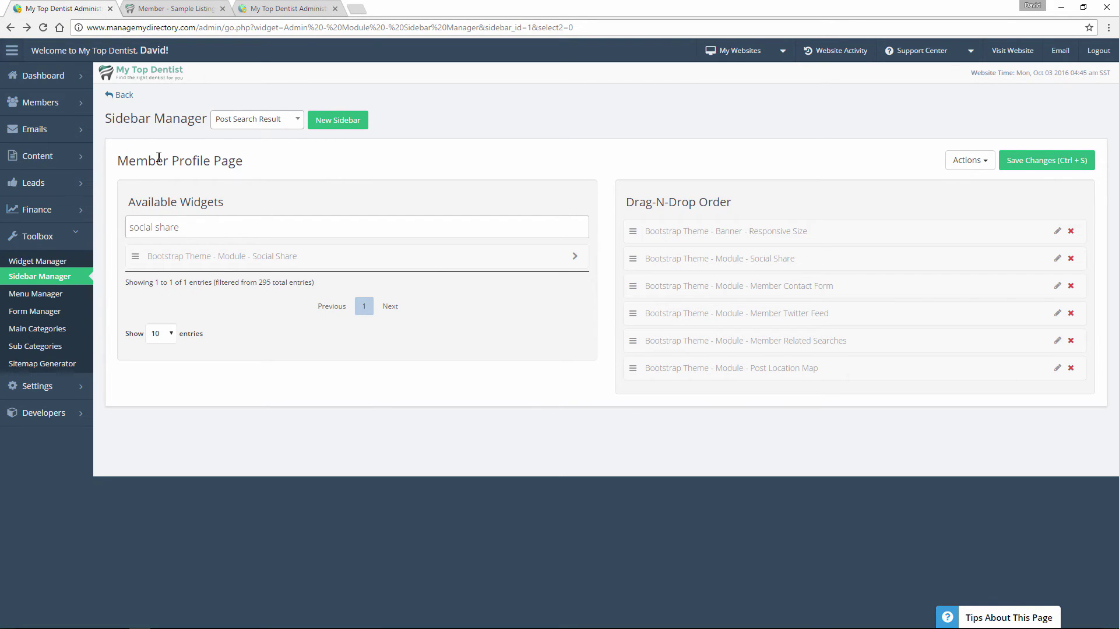
pyautogui.click(43, 27)
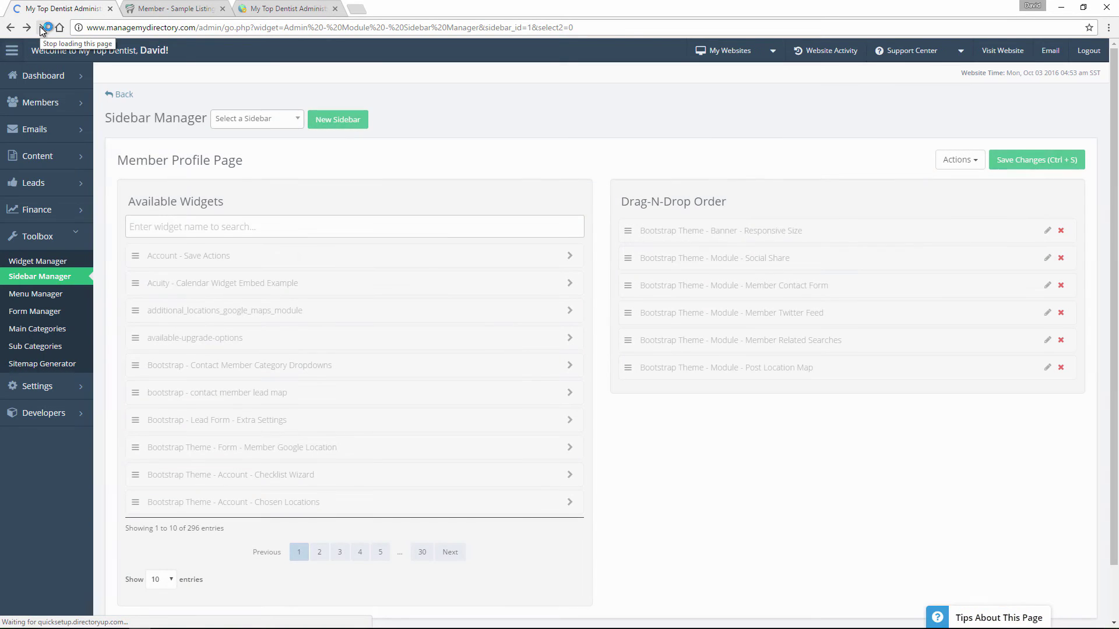
# Step: Search the available widgets for "new test", add New Test Widget between the Banner and Social Share widgets, and save the sidebar
pyautogui.click(316, 222)
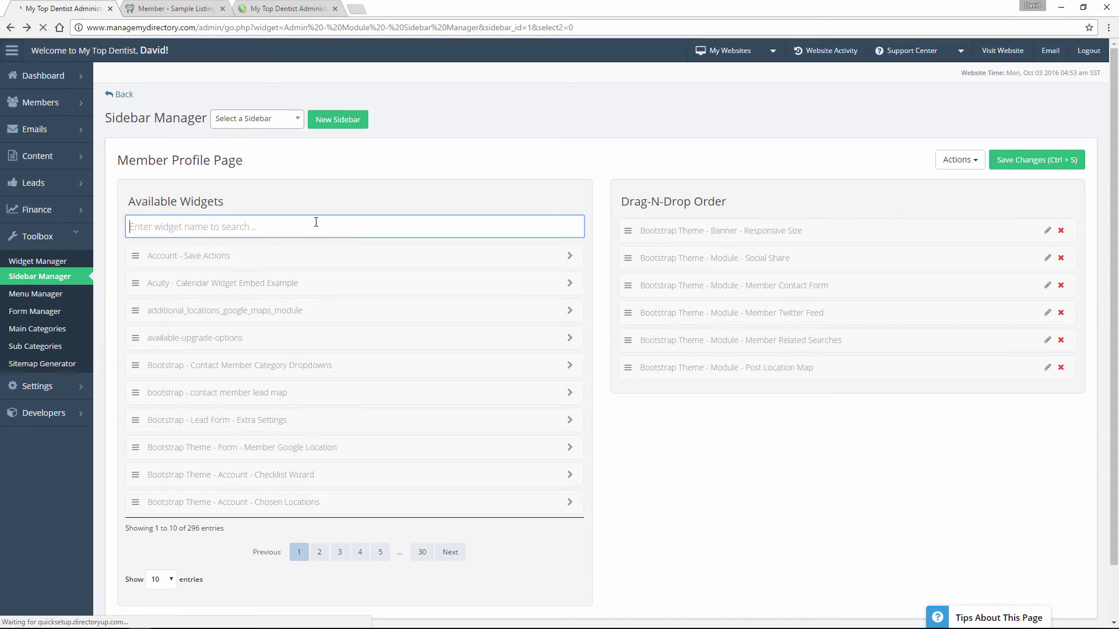
pyautogui.click(256, 8)
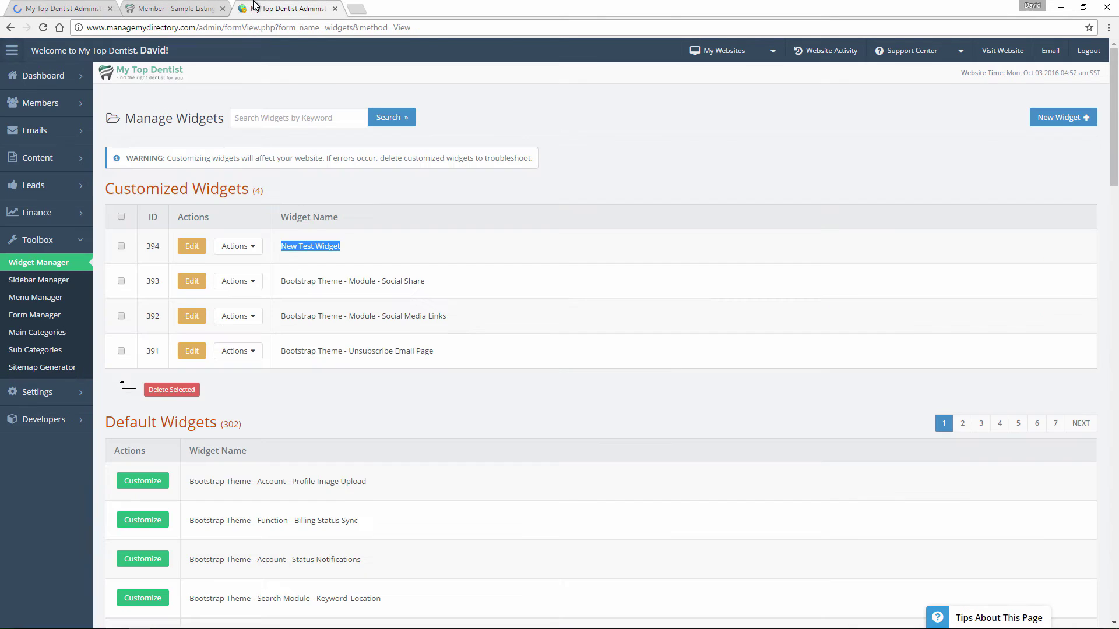
pyautogui.click(90, 5)
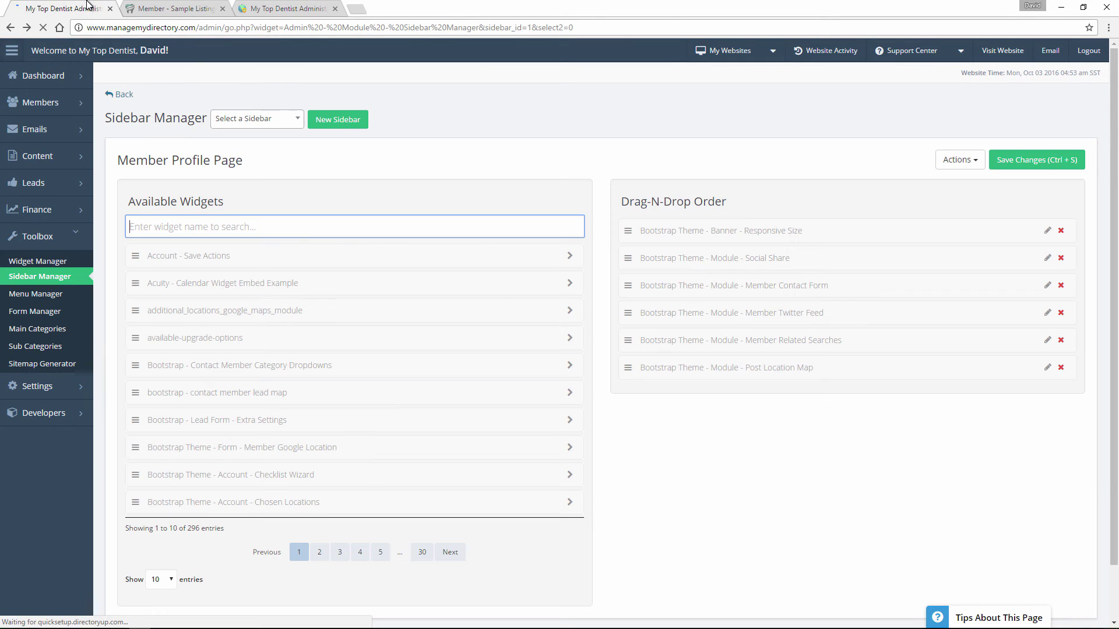
pyautogui.write('new test')
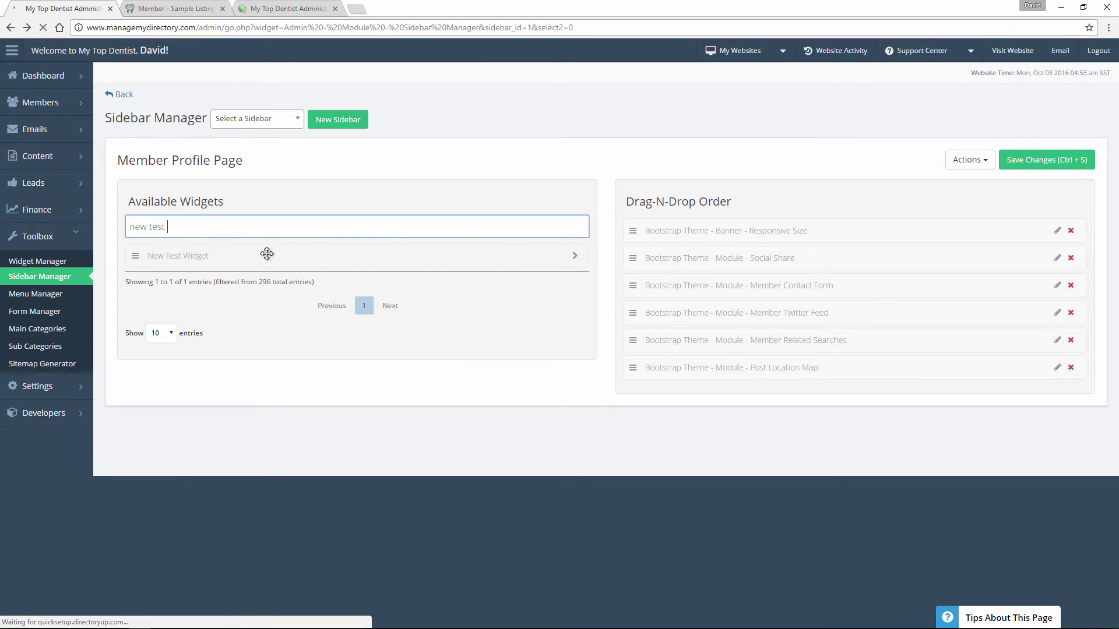
pyautogui.moveTo(266, 253); pyautogui.dragTo(841, 240)
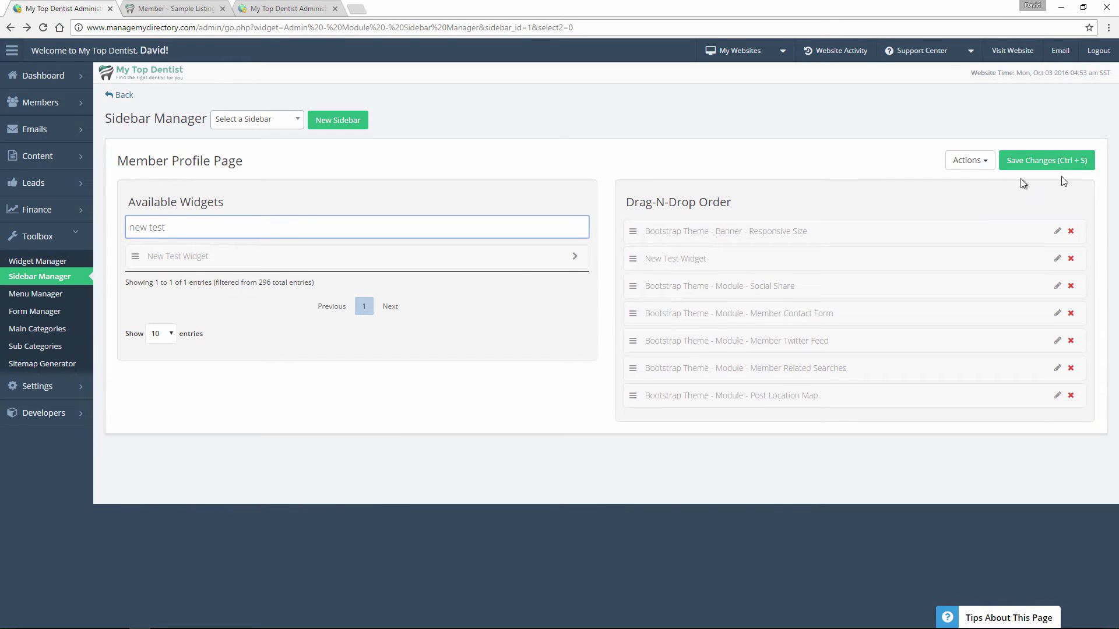
pyautogui.click(1077, 163)
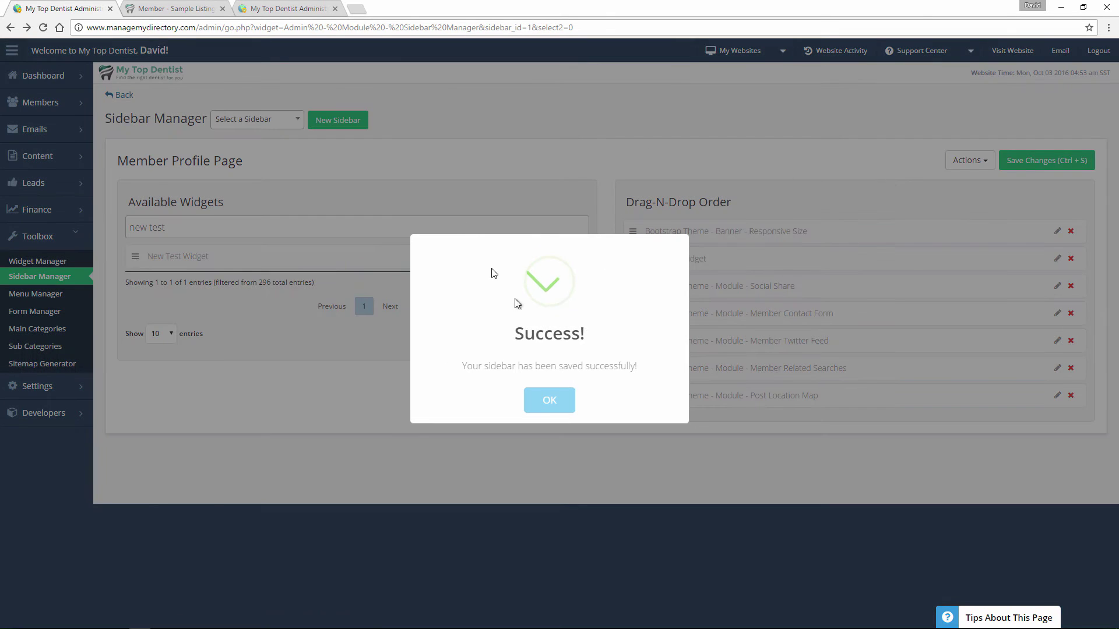
# Step: Reload the sample member listing and check the test widget's heading in its sidebar
pyautogui.click(276, 4)
pyautogui.click(149, 8)
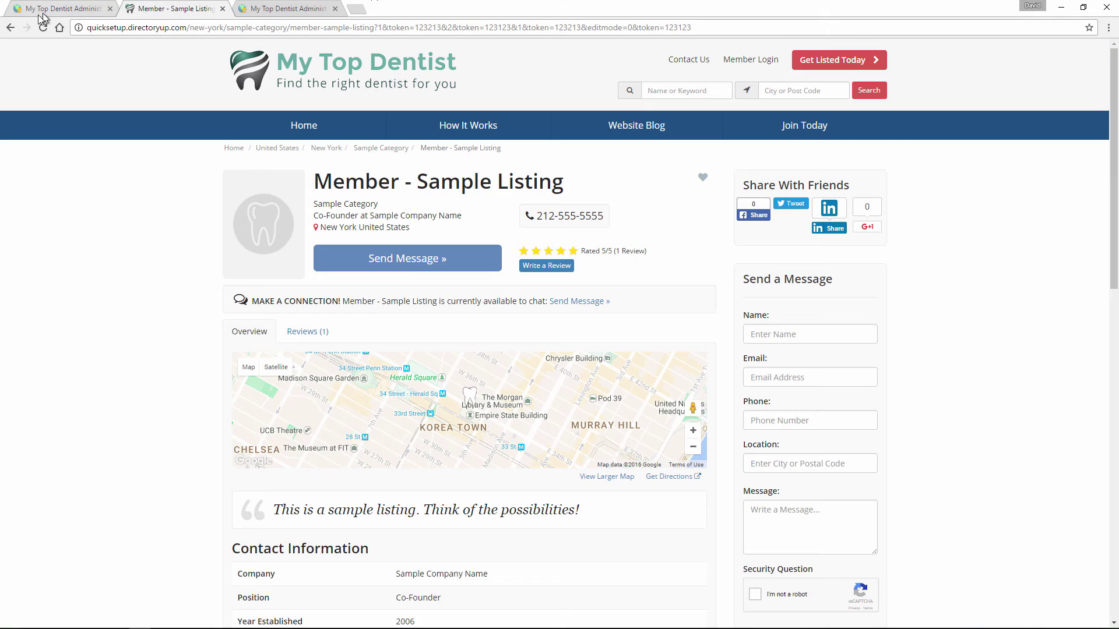
pyautogui.click(43, 27)
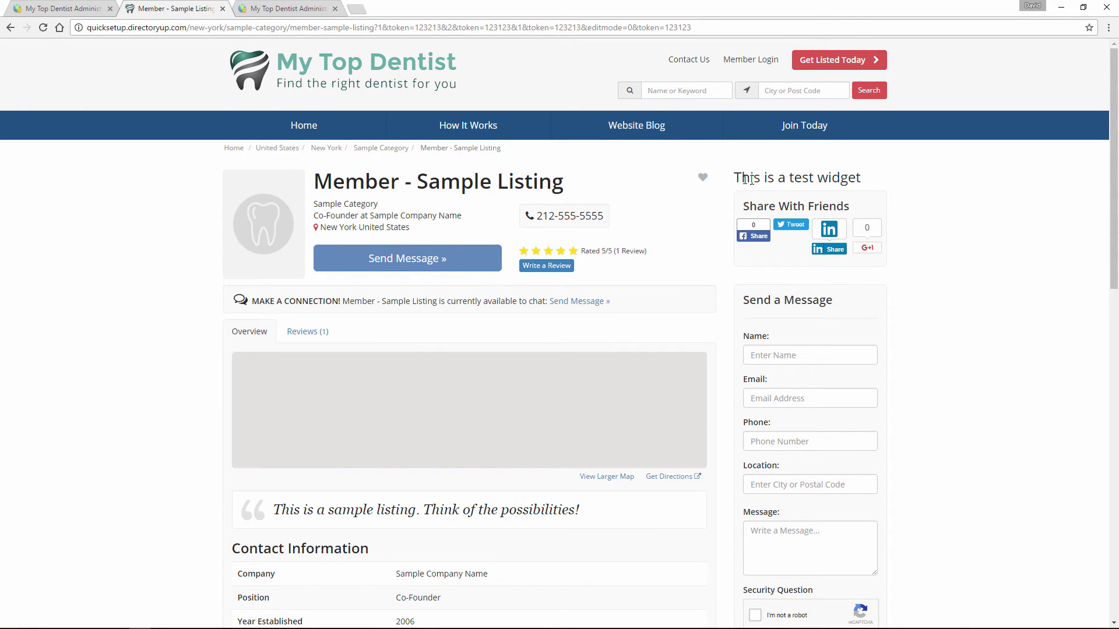
pyautogui.moveTo(741, 177); pyautogui.dragTo(877, 179)
pyautogui.click(877, 178)
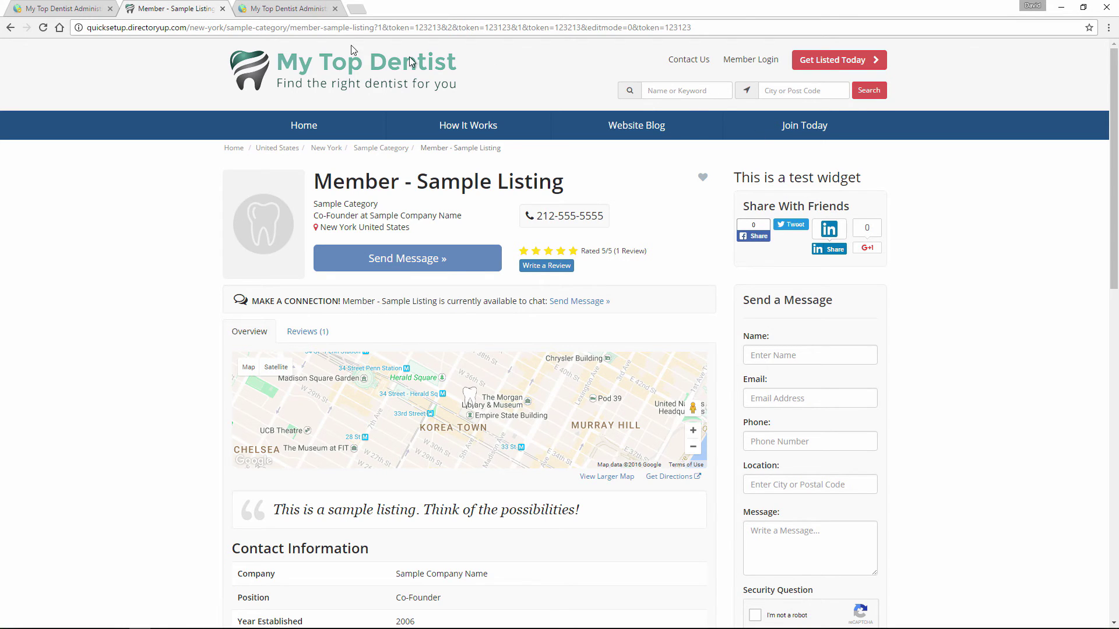
# Step: Create a sidebar named "New Sidebar" with the internal description "New test sidebar" and save it
pyautogui.click(64, 9)
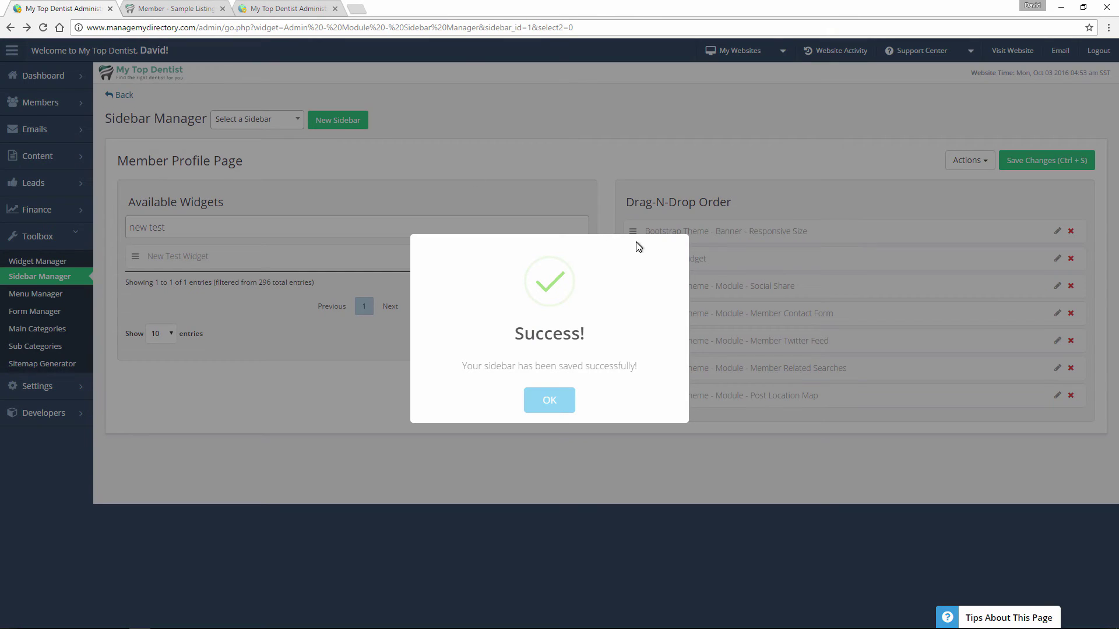
pyautogui.click(550, 400)
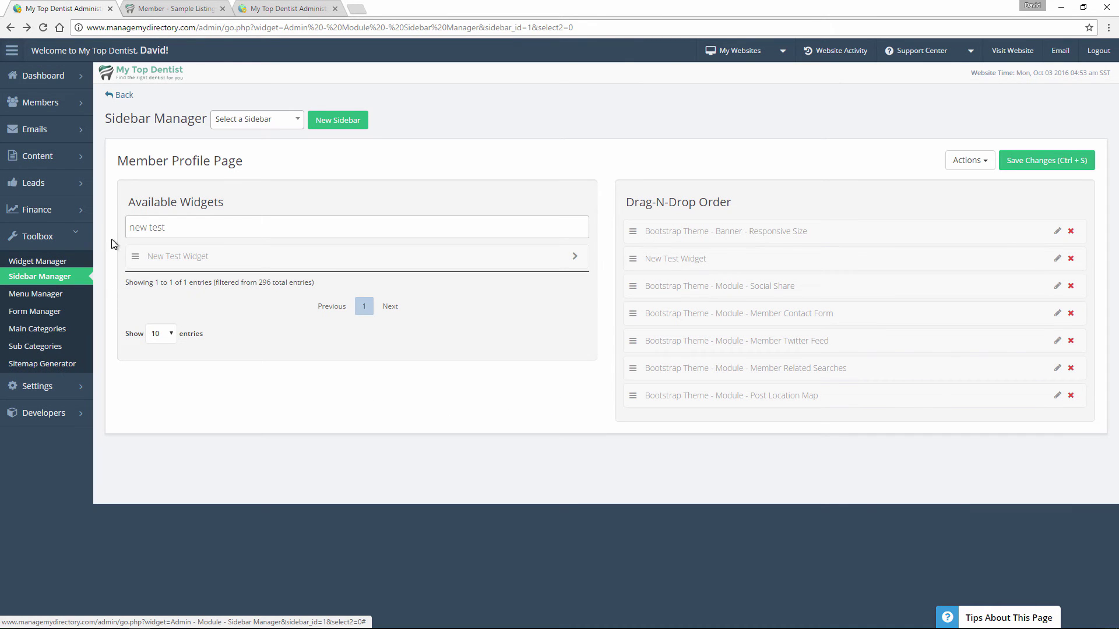
pyautogui.click(337, 122)
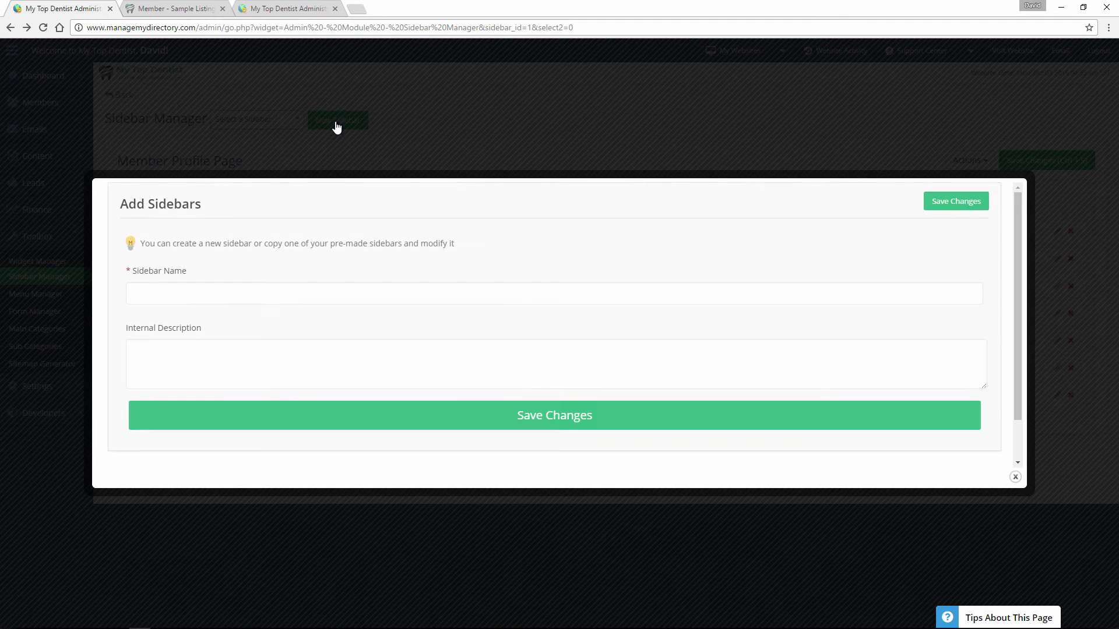
pyautogui.click(203, 291)
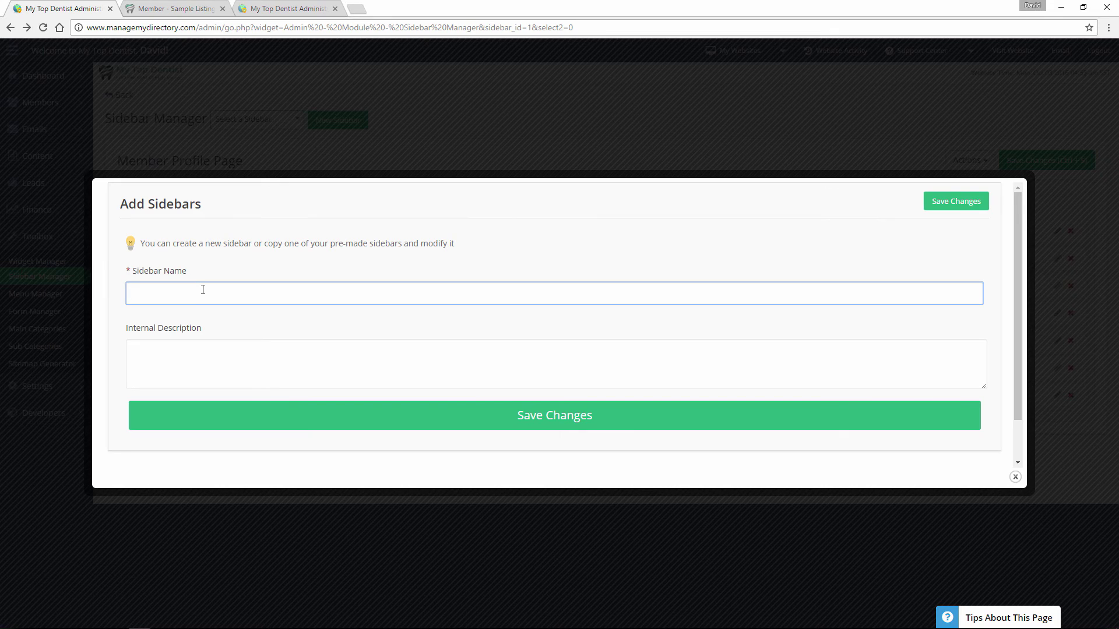
pyautogui.write('New Sidebar')
pyautogui.click(208, 342)
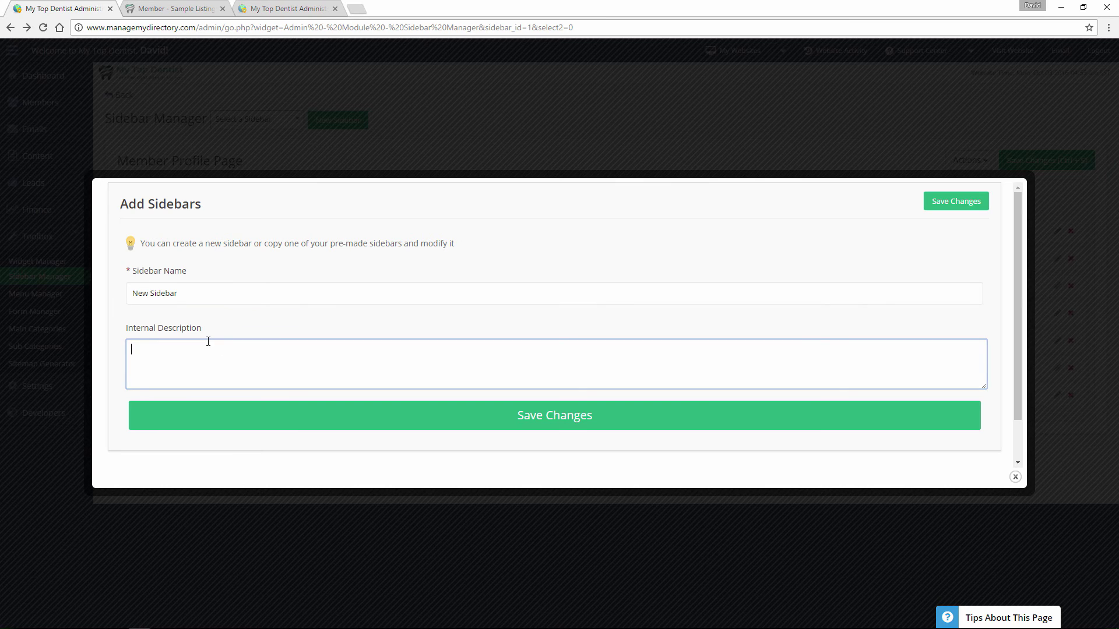
pyautogui.write('New test d')
pyautogui.press('BackSpace')
pyautogui.write('sidebar')
pyautogui.click(350, 418)
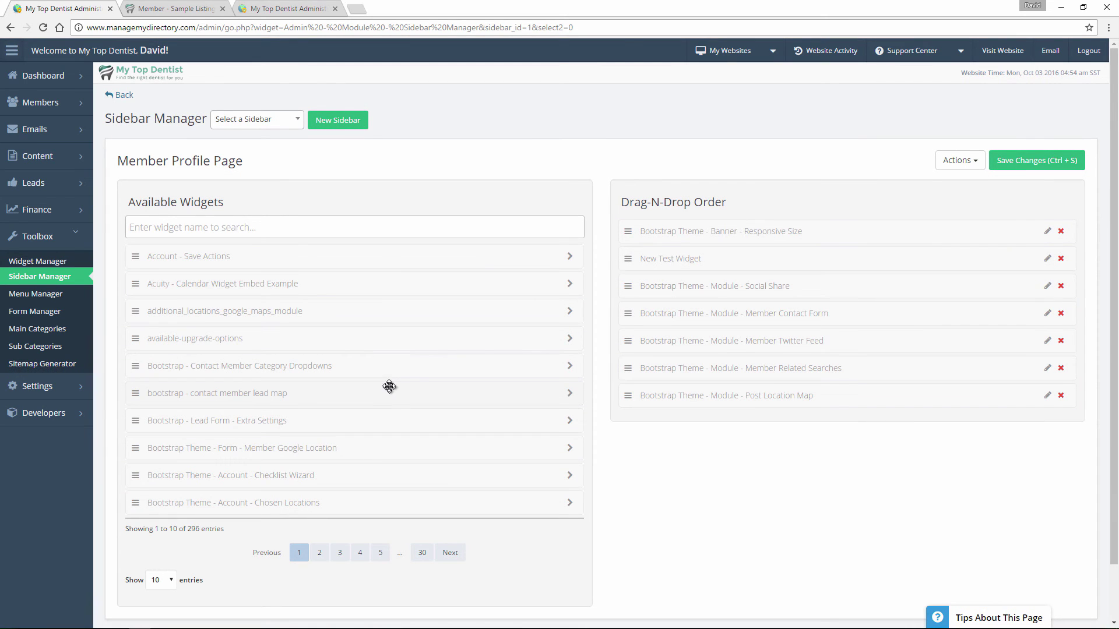
# Step: Open the newly created New Sidebar in the Sidebar Manager for editing
pyautogui.click(280, 125)
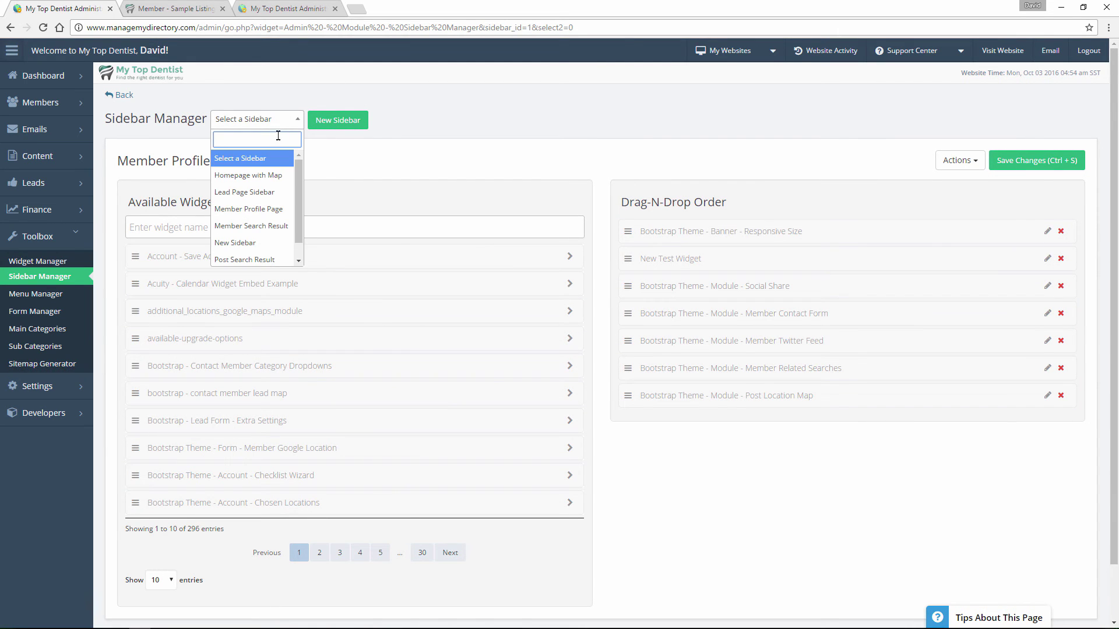
pyautogui.click(256, 242)
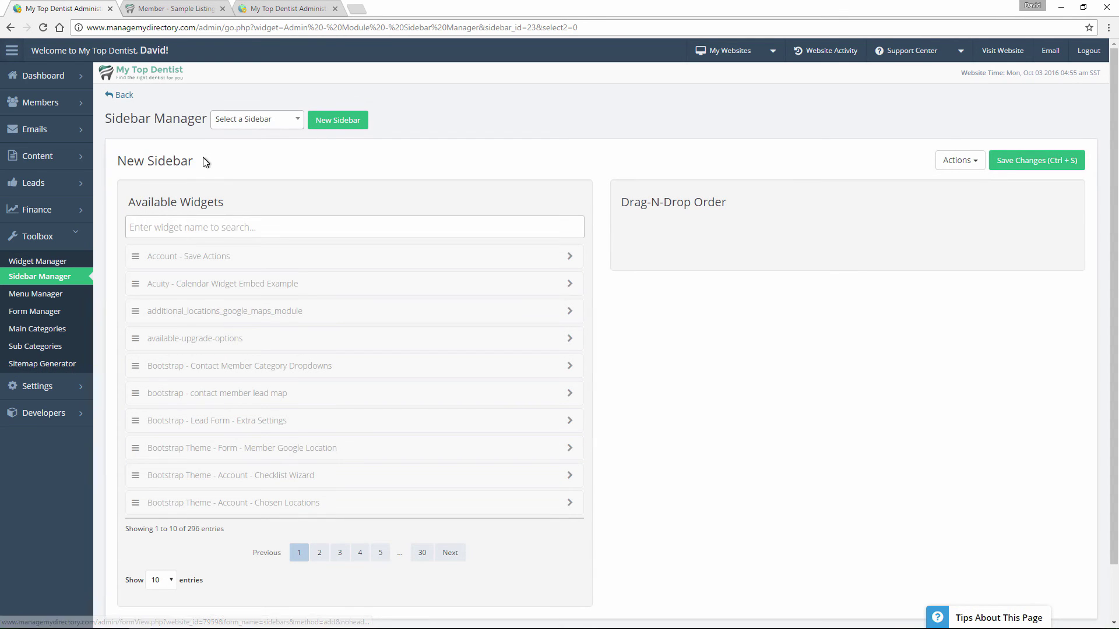
pyautogui.moveTo(201, 160); pyautogui.dragTo(135, 161)
pyautogui.click(829, 248)
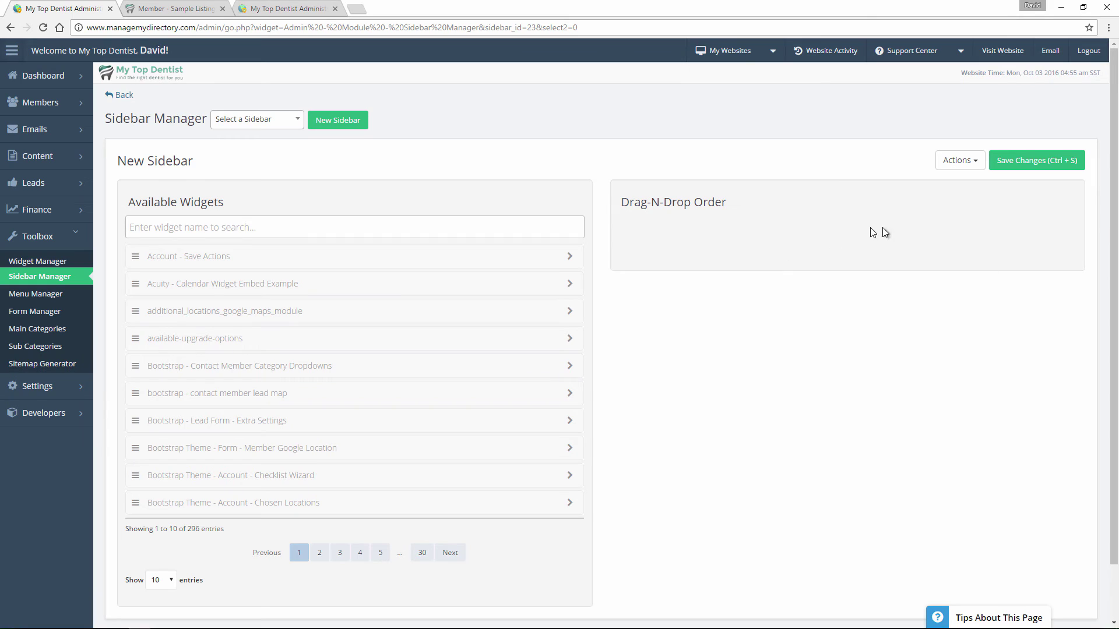
# Step: Search the available widgets for "social" and add Bootstrap Theme - Module - Social Share to New Sidebar
pyautogui.click(490, 218)
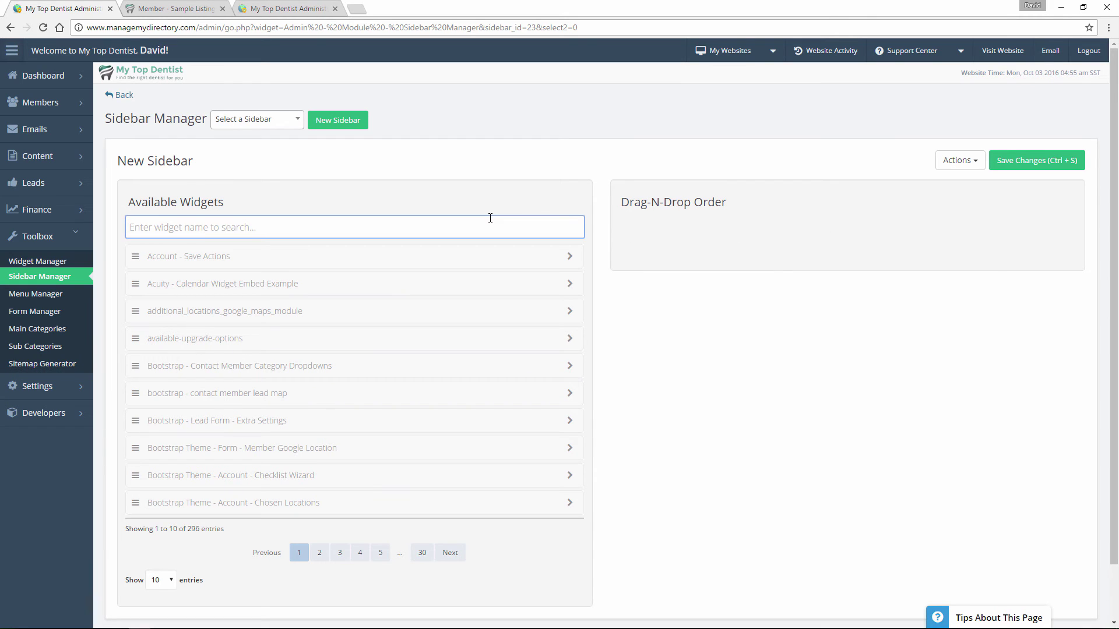
pyautogui.write('social')
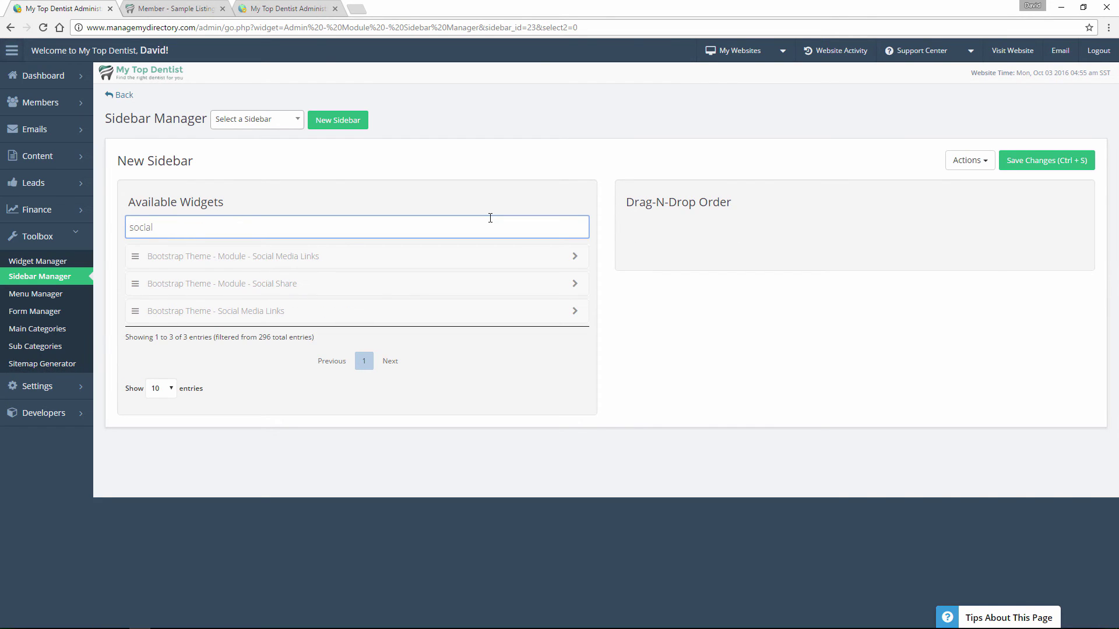
pyautogui.moveTo(266, 283); pyautogui.dragTo(751, 222)
# Step: Search the available widgets for "new test", add New Test Widget below Social Share, and save the sidebar
pyautogui.tripleClick(426, 231)
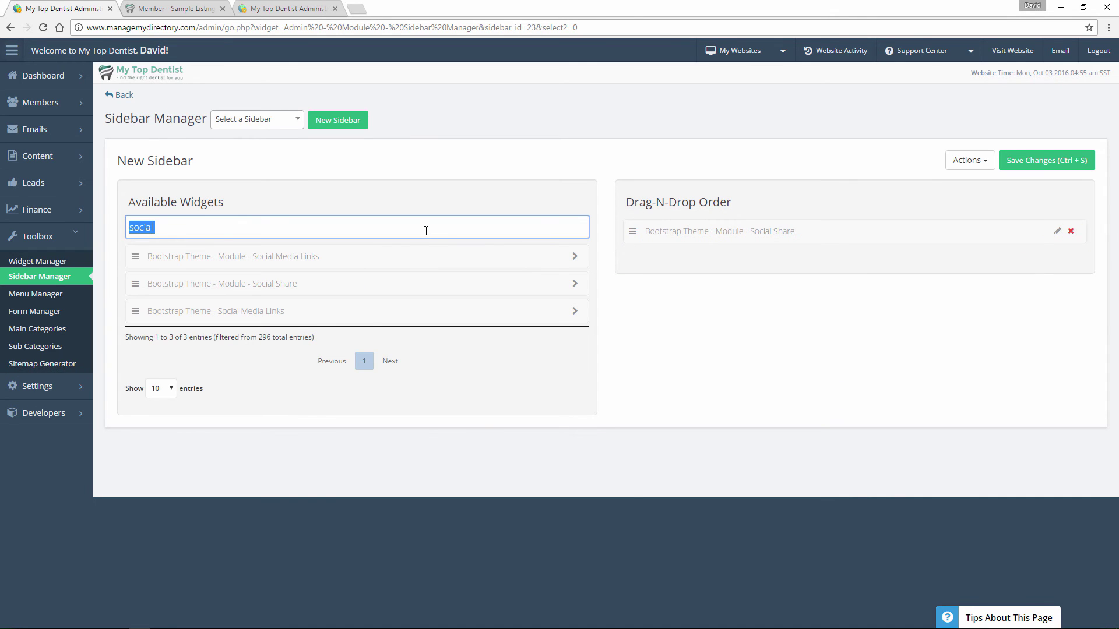
pyautogui.write('new test')
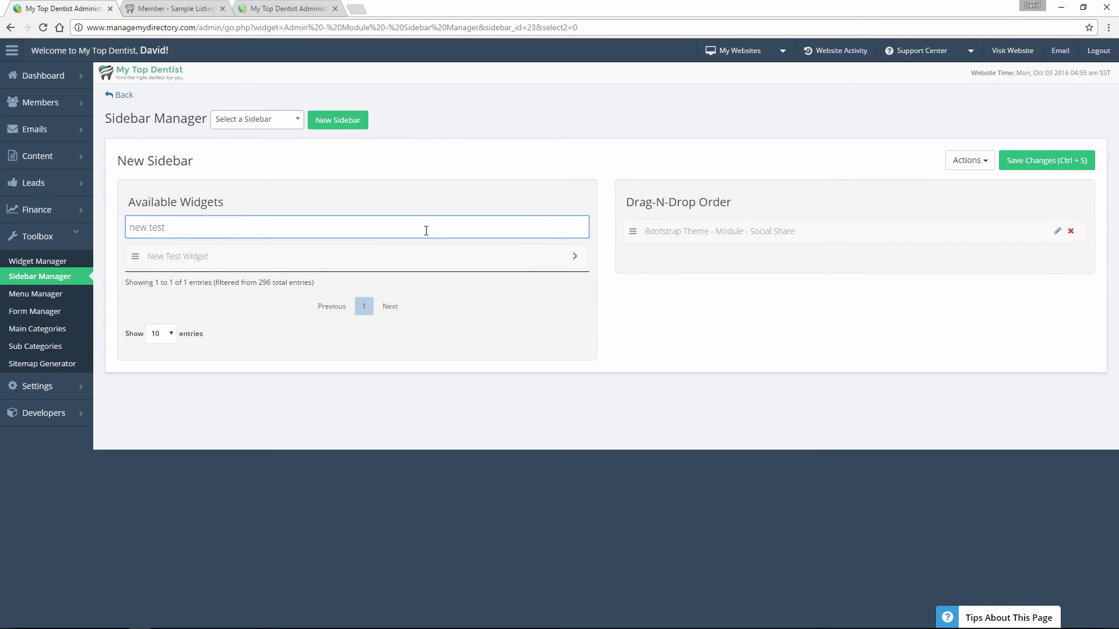
pyautogui.moveTo(443, 254); pyautogui.dragTo(945, 246)
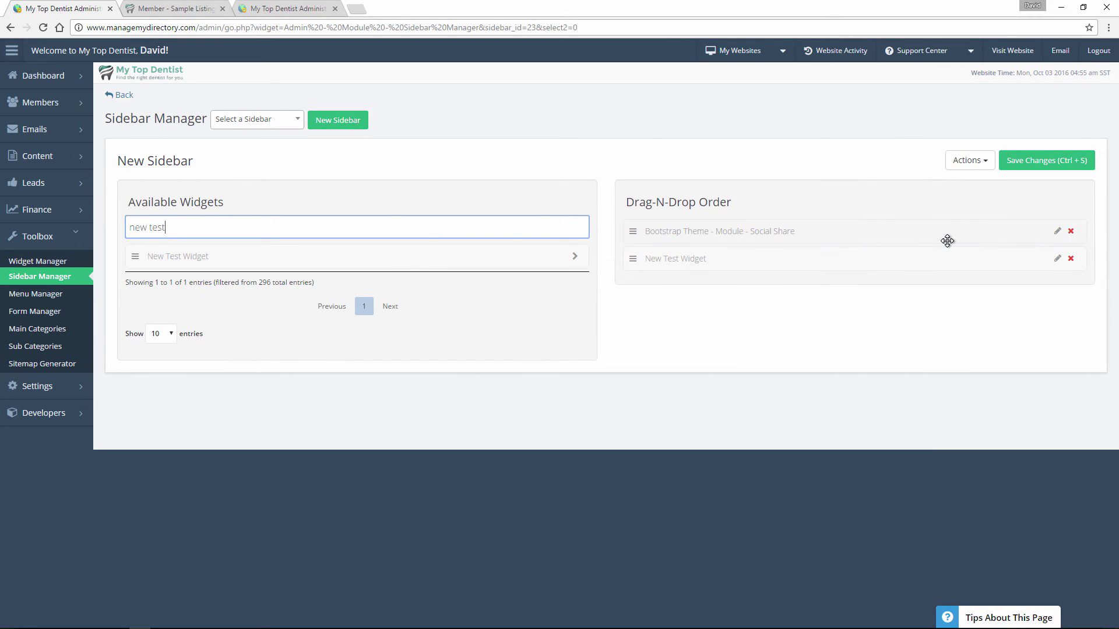
pyautogui.click(1013, 168)
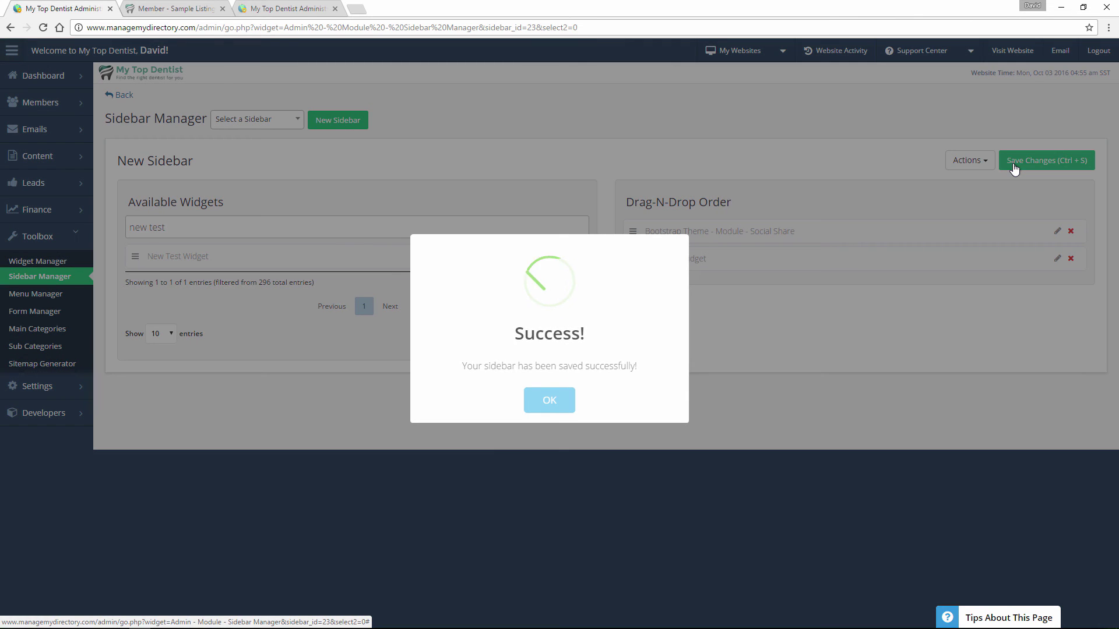
pyautogui.click(549, 402)
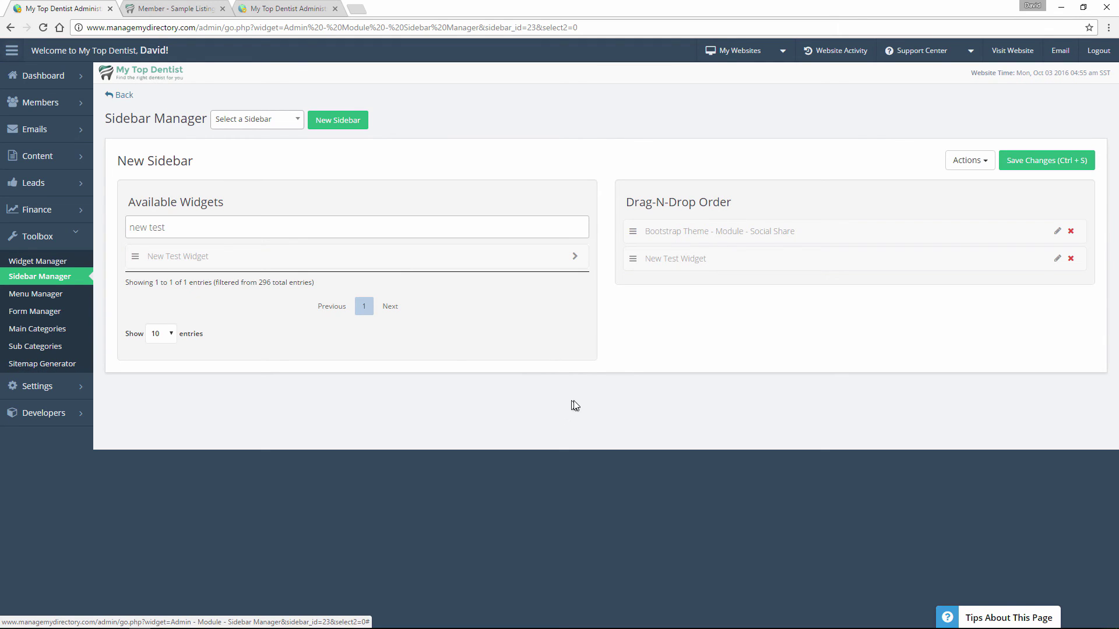
# Step: Close the extra admin page, open the list of editable web pages, and view the live How It Works page
pyautogui.middleClick(296, 7)
pyautogui.moveTo(49, 161)
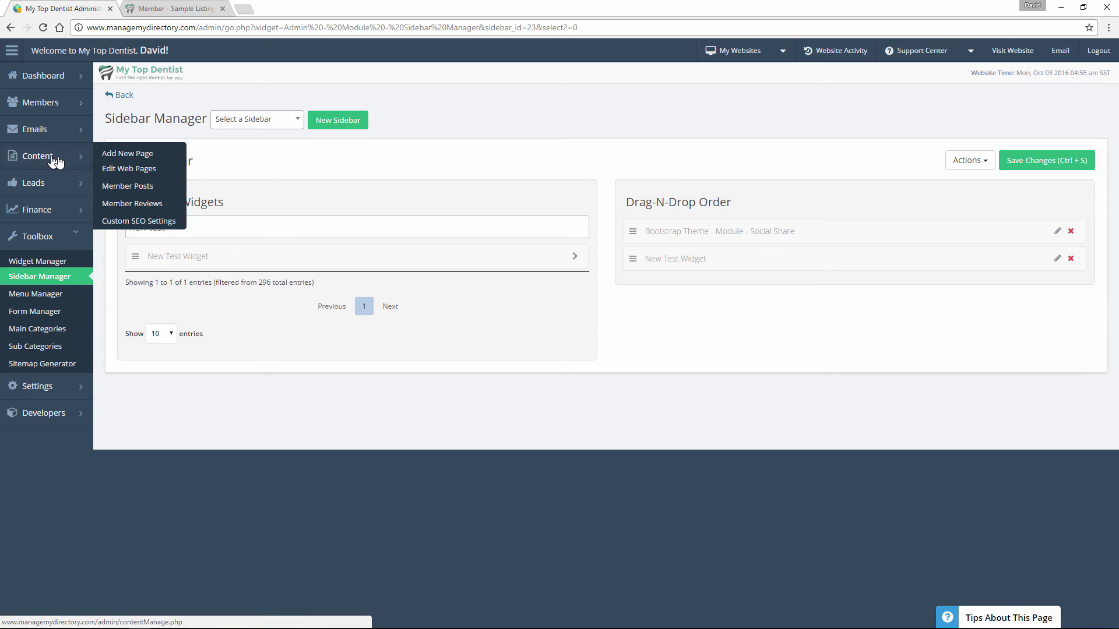
pyautogui.click(128, 168)
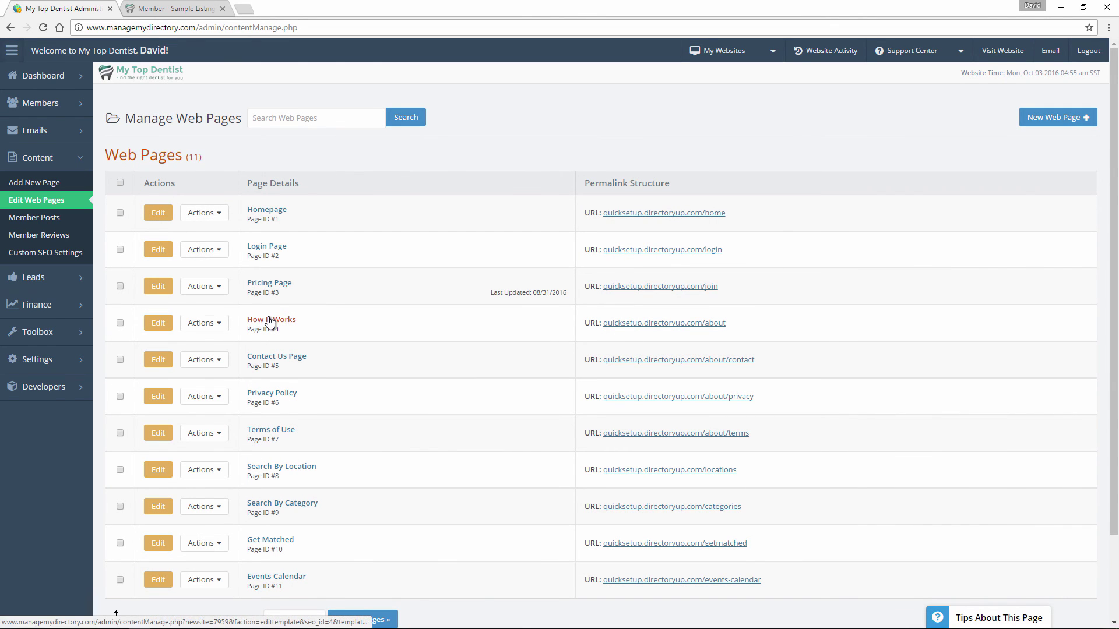
pyautogui.click(198, 322)
pyautogui.click(175, 342)
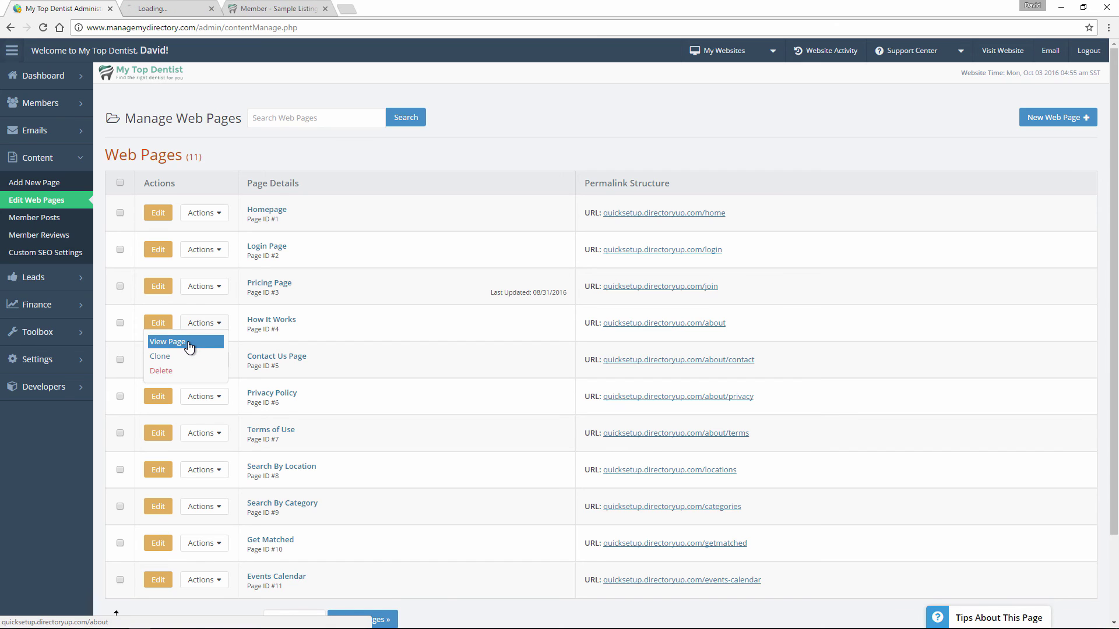
pyautogui.click(174, 7)
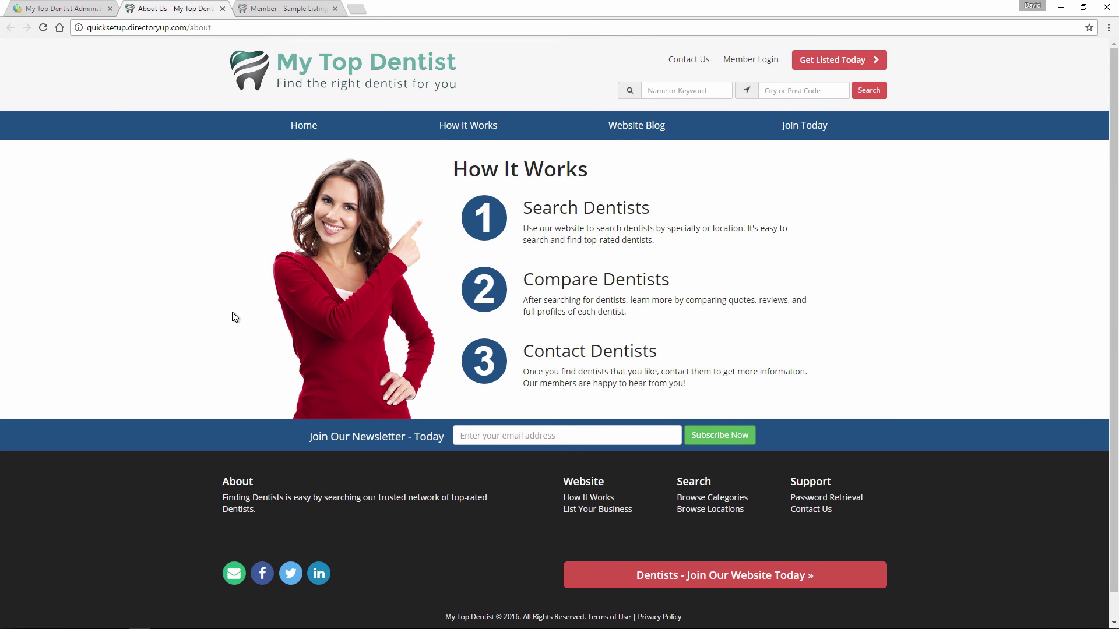
# Step: Open the How It Works web page for editing and set its Show Sidebar option to New Sidebar
pyautogui.click(82, 9)
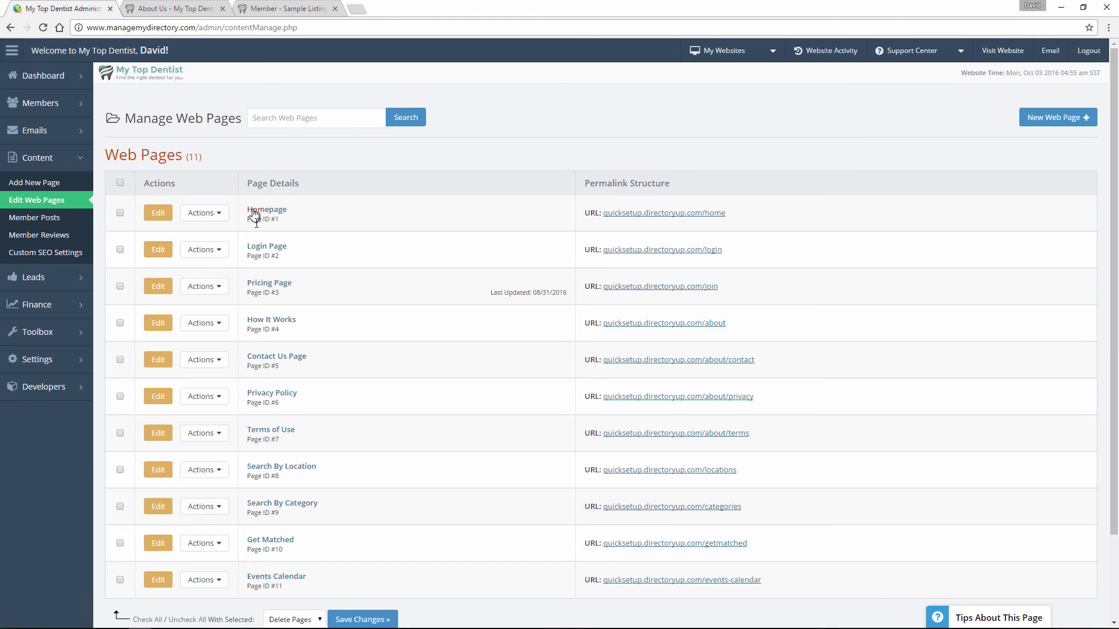
pyautogui.click(158, 324)
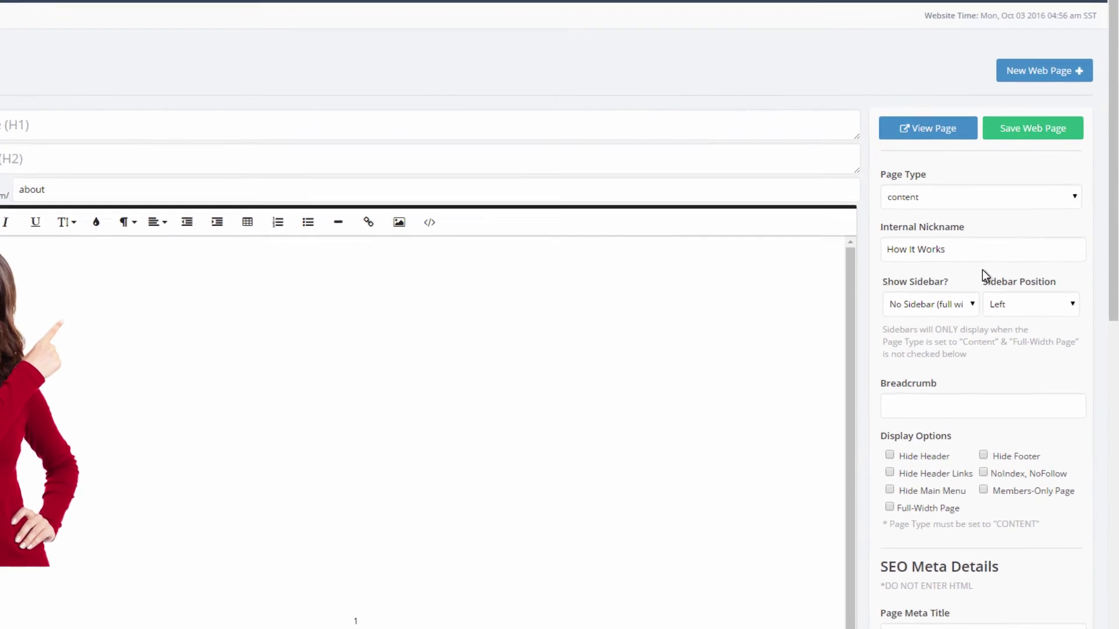
pyautogui.moveTo(801, 271); pyautogui.dragTo(886, 269)
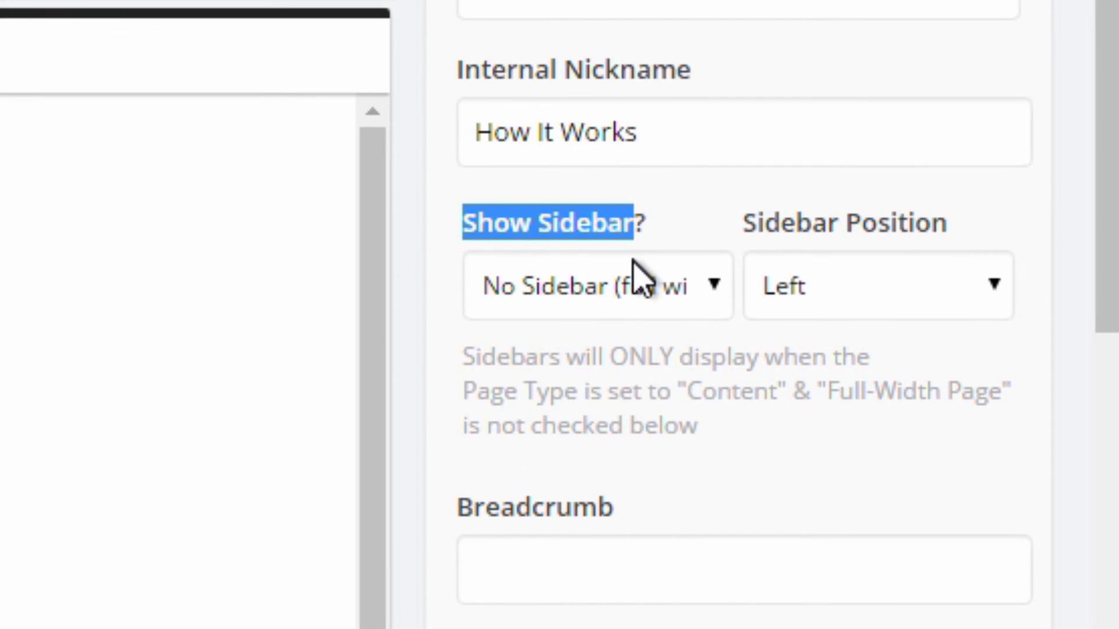
pyautogui.click(632, 284)
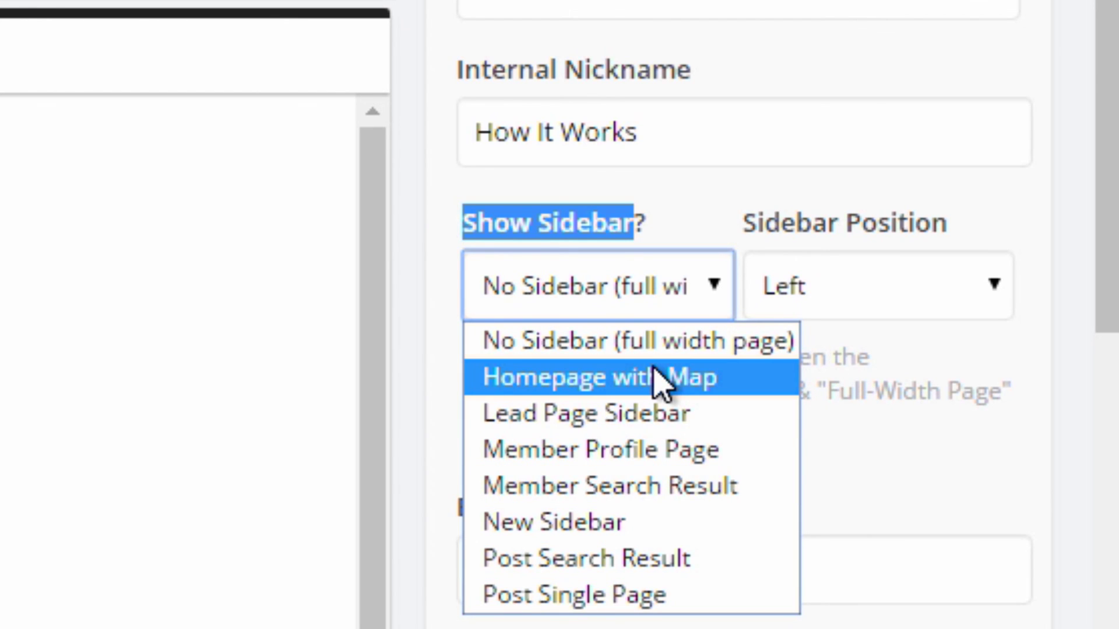
pyautogui.click(644, 513)
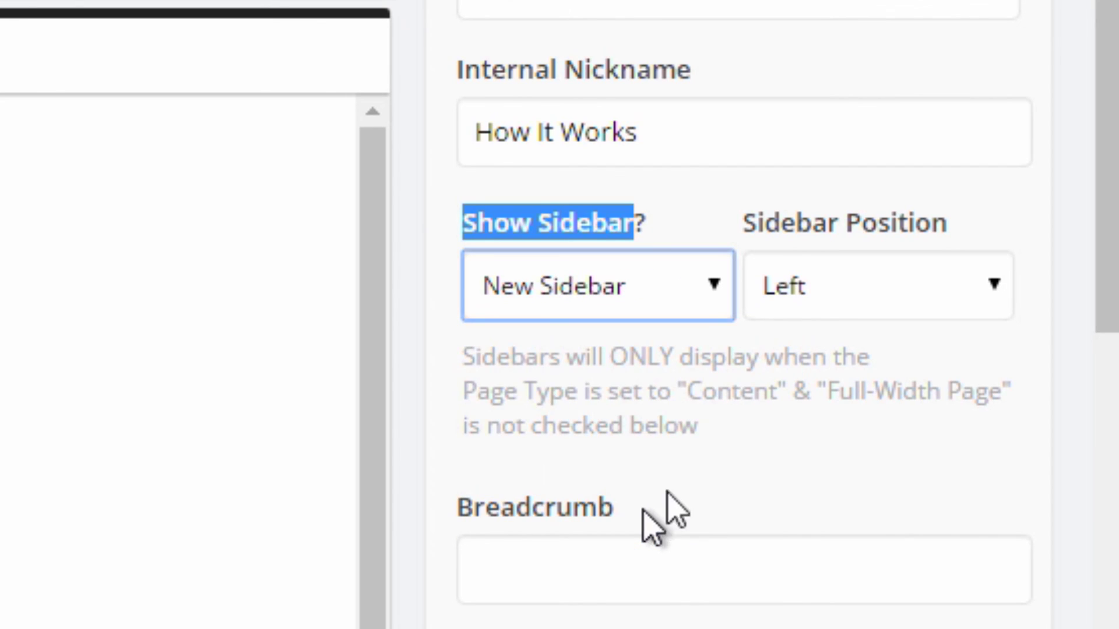
# Step: Review the sidebar position options and compare them with the sidebar placement on the sample member listing
pyautogui.click(782, 311)
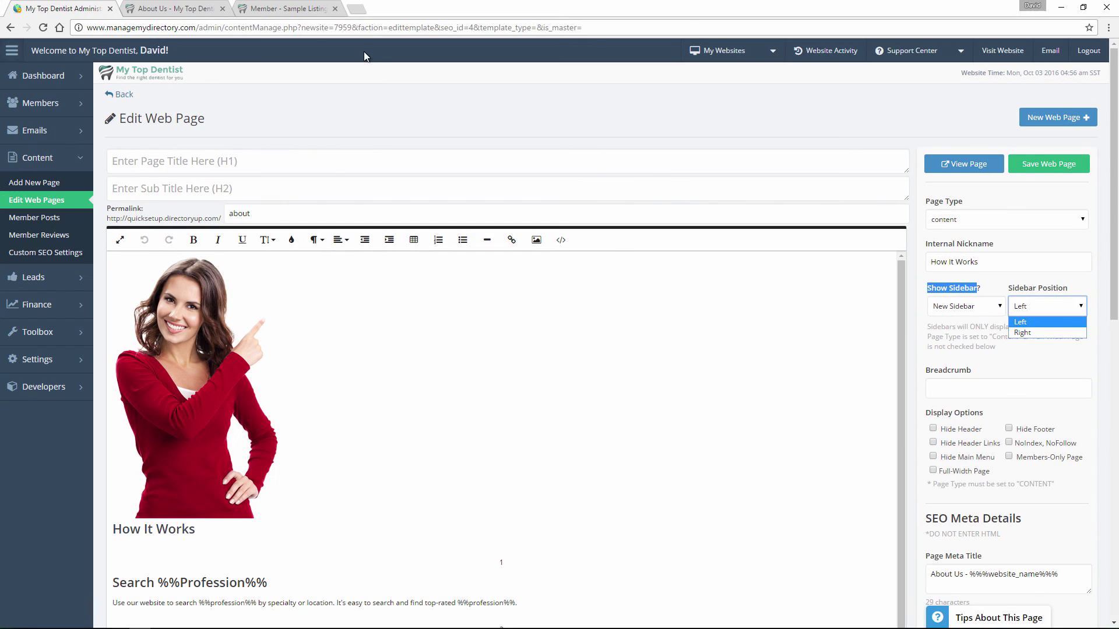
pyautogui.click(321, 7)
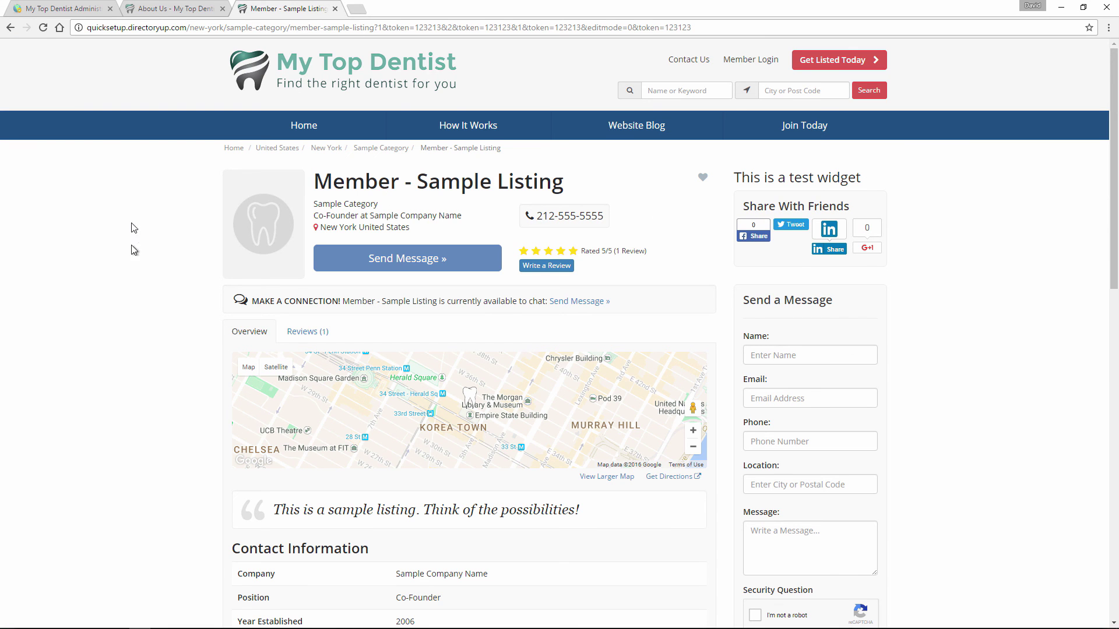
pyautogui.click(59, 8)
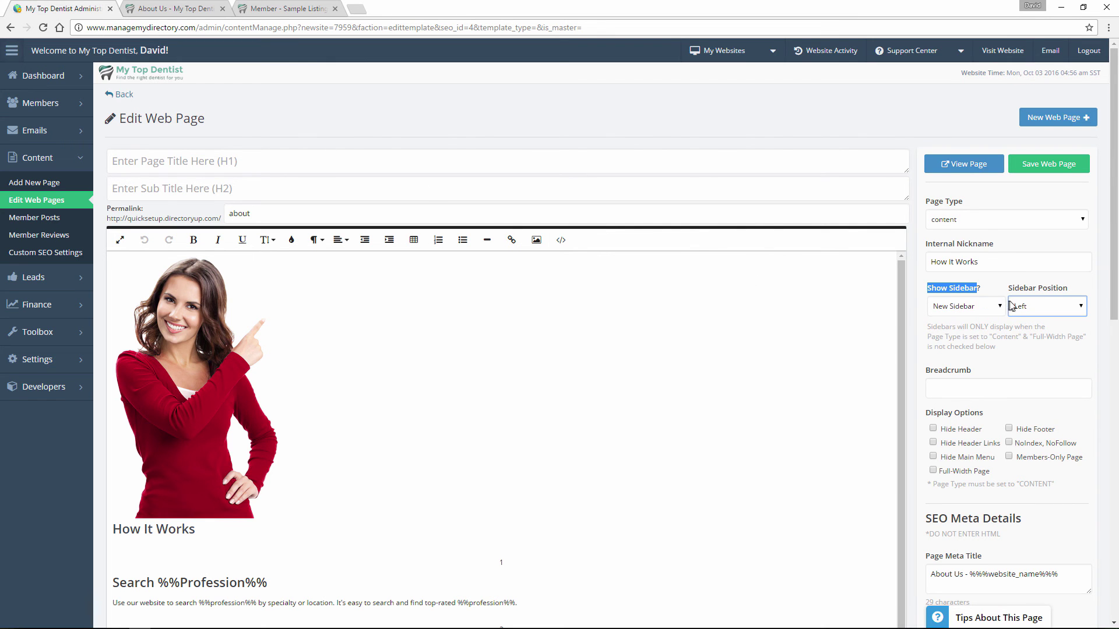
# Step: Save the How It Works web page and reload its live version to check the sidebar
pyautogui.click(1035, 165)
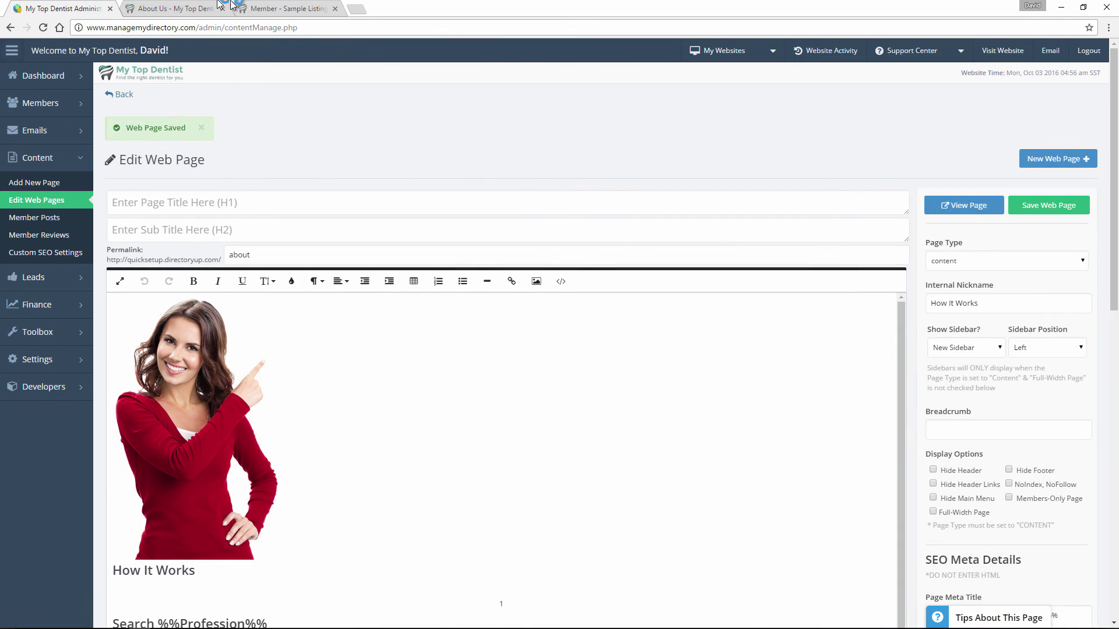
pyautogui.click(175, 8)
pyautogui.click(41, 28)
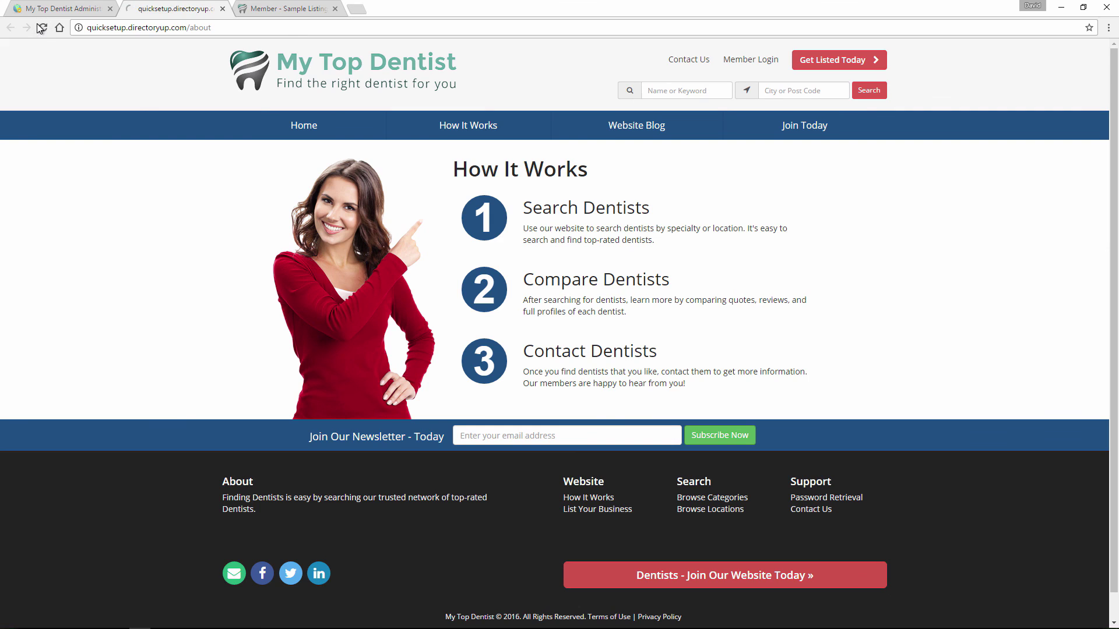